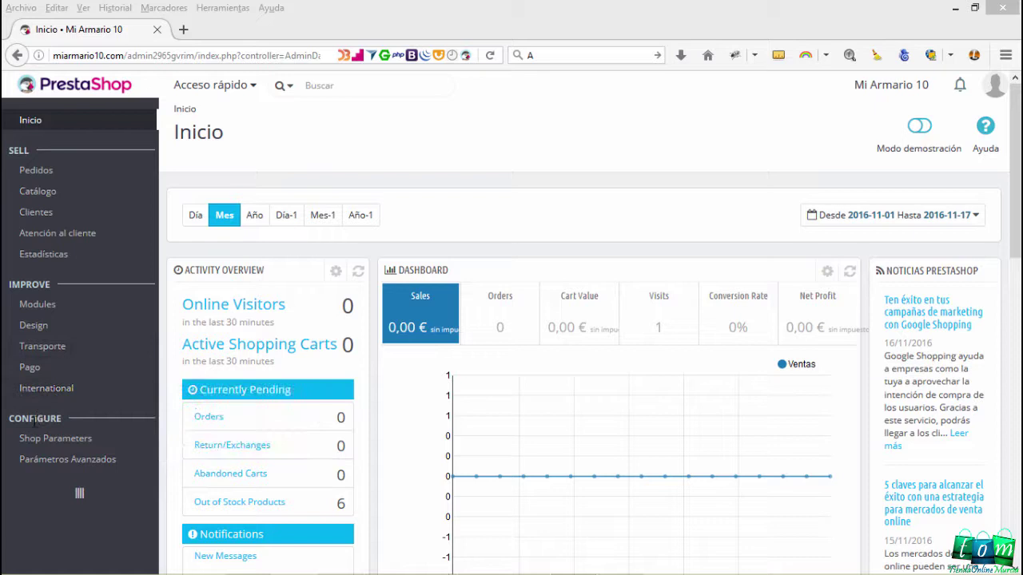
Go to Shop Parameters > Traffic to reach the SEO + URLs settings page.
{"action": "left_click", "coordinate": [12, 420]}
{"action": "left_click_drag", "start_coordinate": [12, 419], "coordinate": [63, 421]}
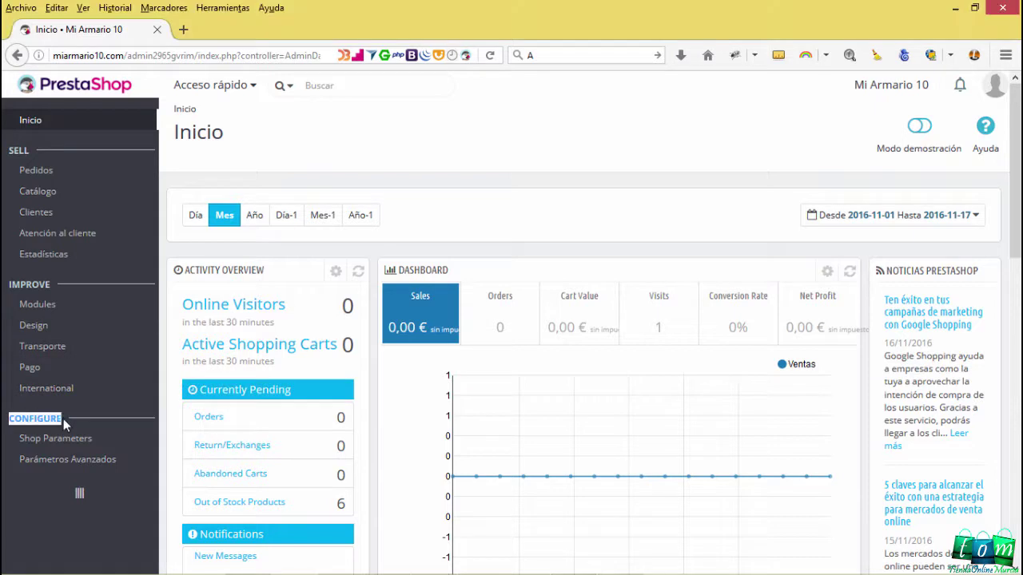
{"action": "mouse_move", "coordinate": [38, 444]}
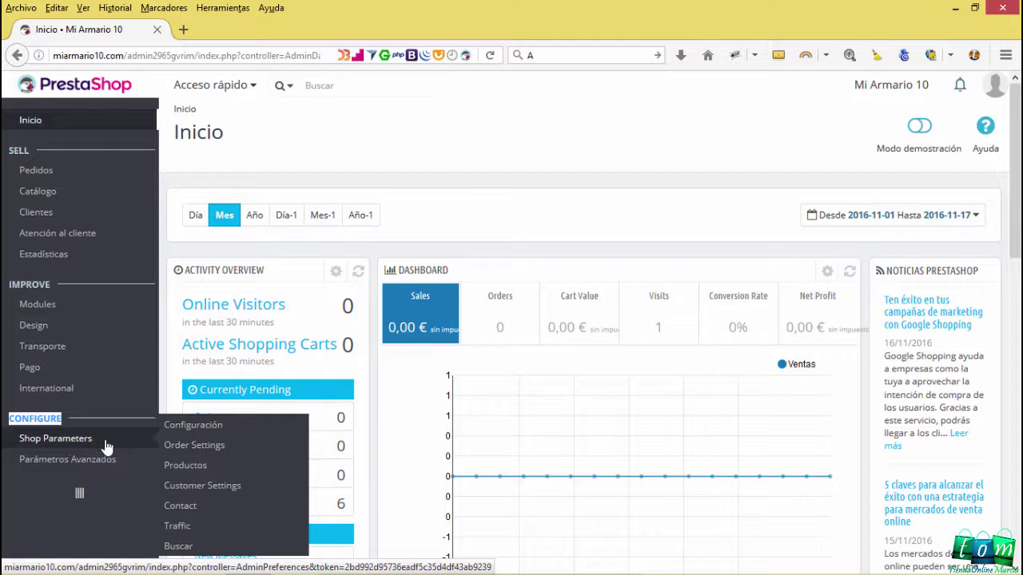
{"action": "left_click", "coordinate": [188, 531]}
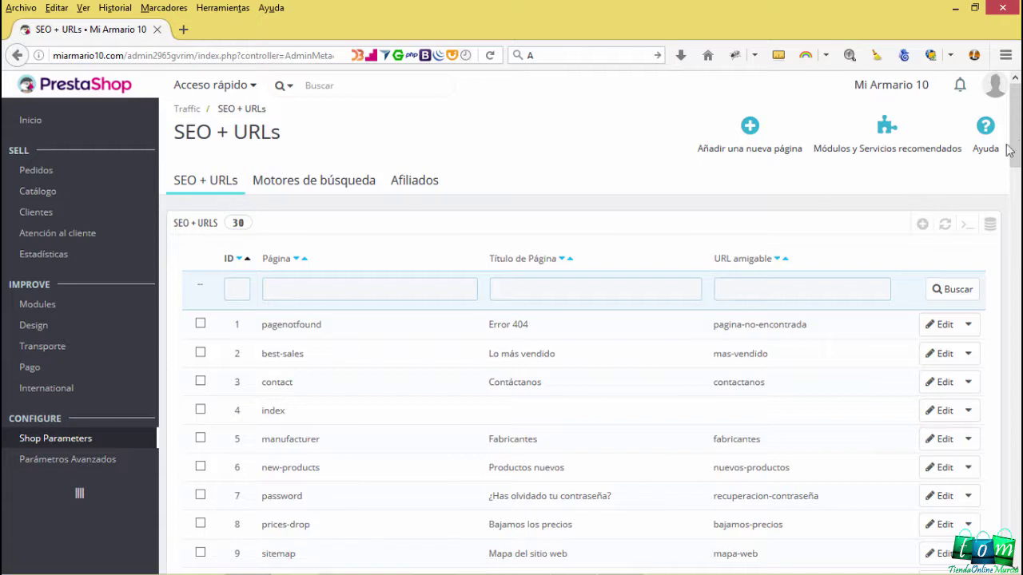
Set URL amigable to Sí in Configuración de los enlaces and save.
{"action": "left_click_drag", "start_coordinate": [1015, 144], "coordinate": [1015, 253]}
{"action": "scroll", "coordinate": [400, 236], "scroll_direction": "down", "scroll_amount": 8}
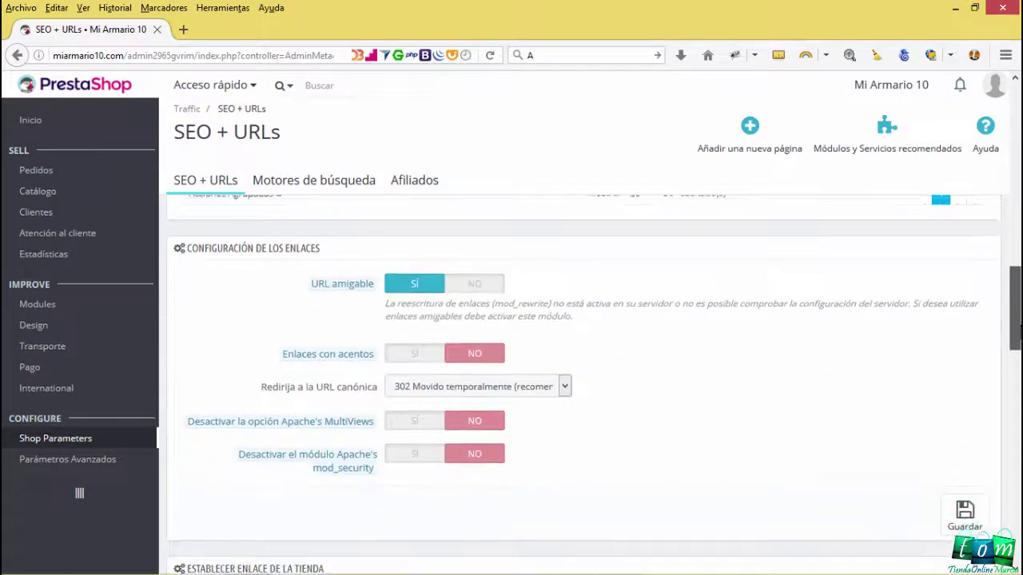
{"action": "left_click_drag", "start_coordinate": [321, 236], "coordinate": [184, 237]}
{"action": "left_click", "coordinate": [374, 240]}
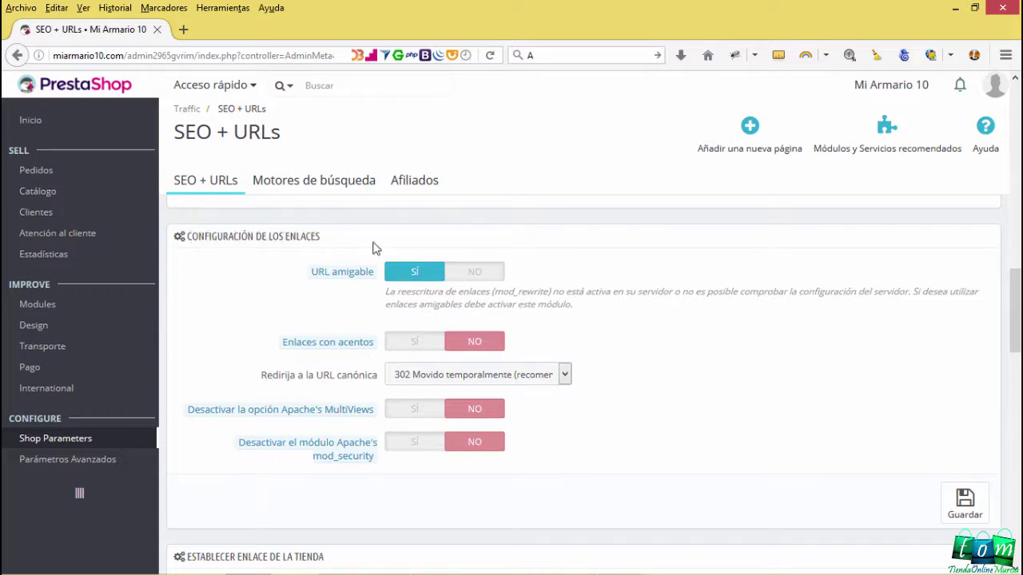
{"action": "mouse_move", "coordinate": [331, 276]}
{"action": "left_click", "coordinate": [476, 276]}
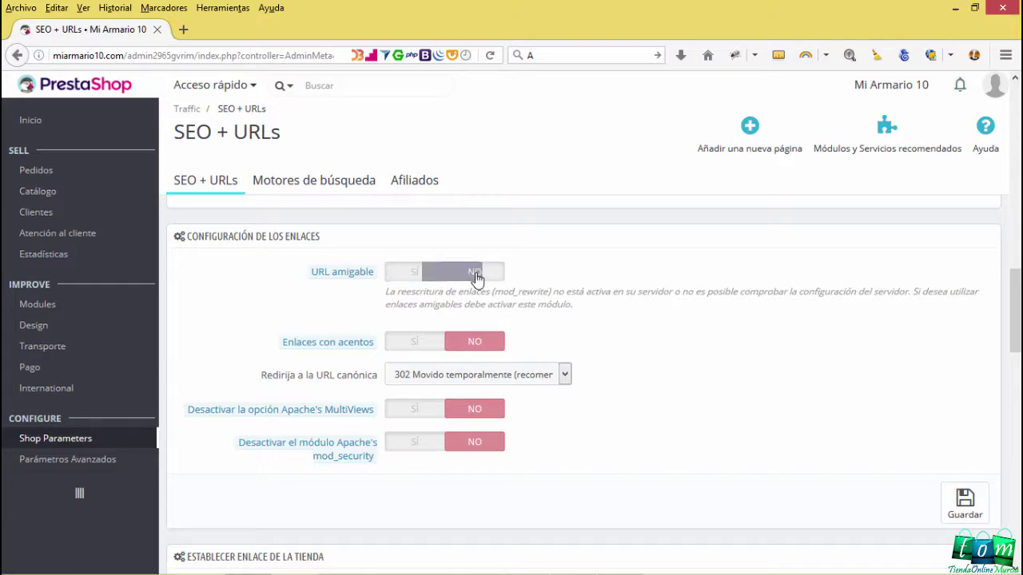
{"action": "left_click", "coordinate": [409, 276]}
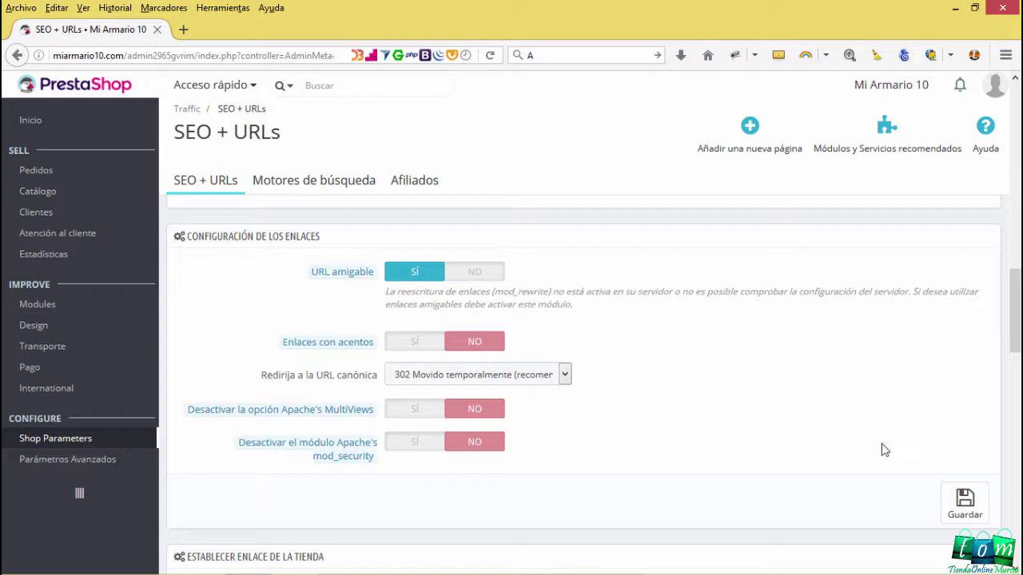
{"action": "left_click", "coordinate": [961, 500]}
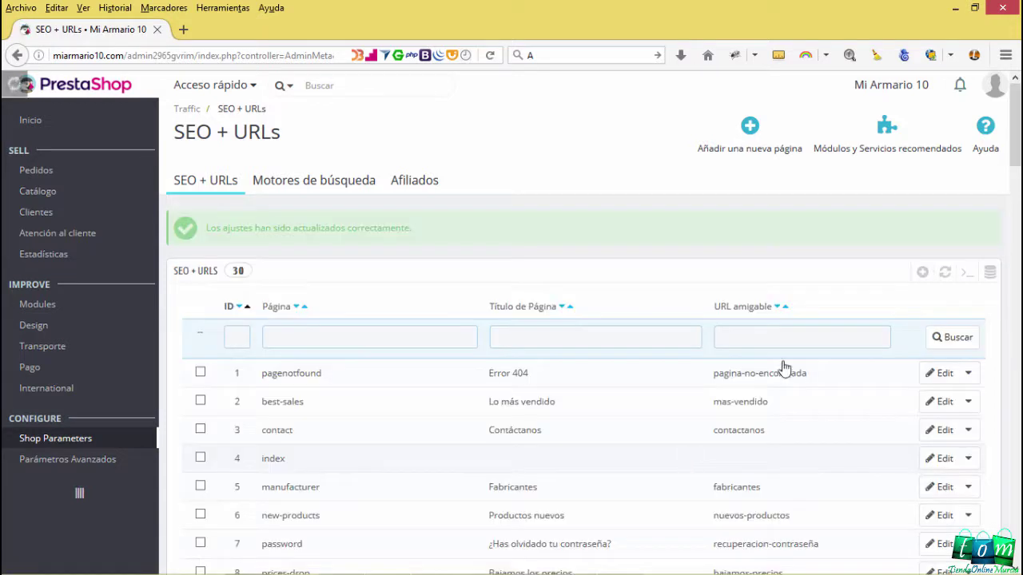
Choose 301 Movido permanentemente under Redirija a la URL canónica and save the link configuration.
{"action": "left_click_drag", "start_coordinate": [1016, 140], "coordinate": [1016, 327]}
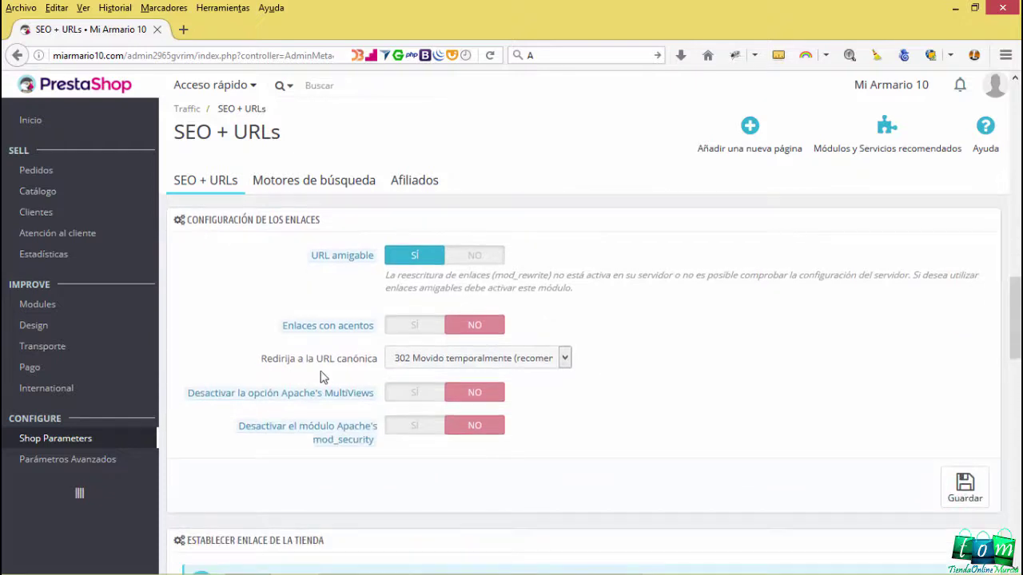
{"action": "left_click", "coordinate": [419, 364]}
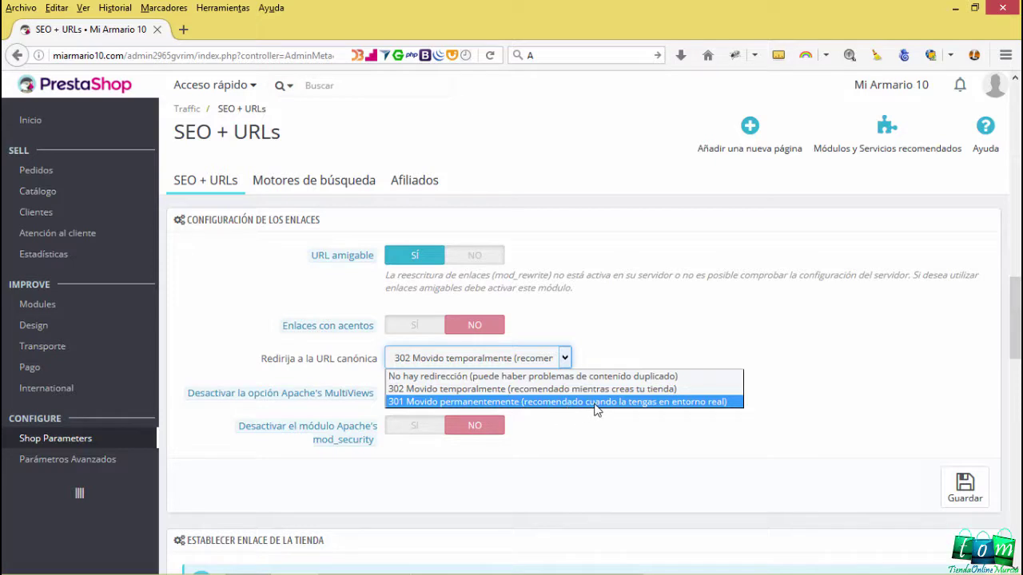
{"action": "left_click", "coordinate": [595, 402]}
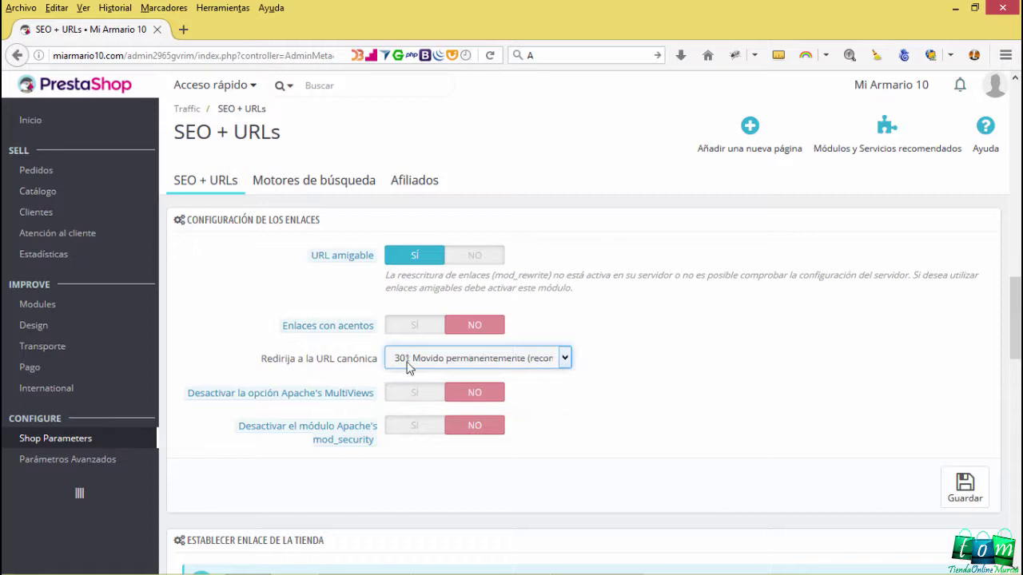
{"action": "left_click", "coordinate": [955, 493]}
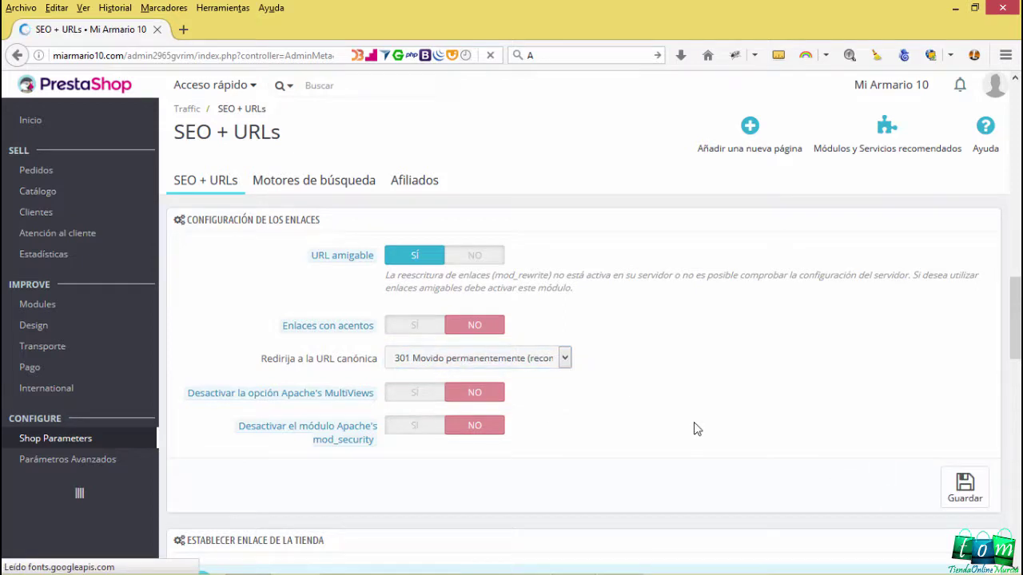
{"action": "left_click_drag", "start_coordinate": [1017, 146], "coordinate": [1017, 329]}
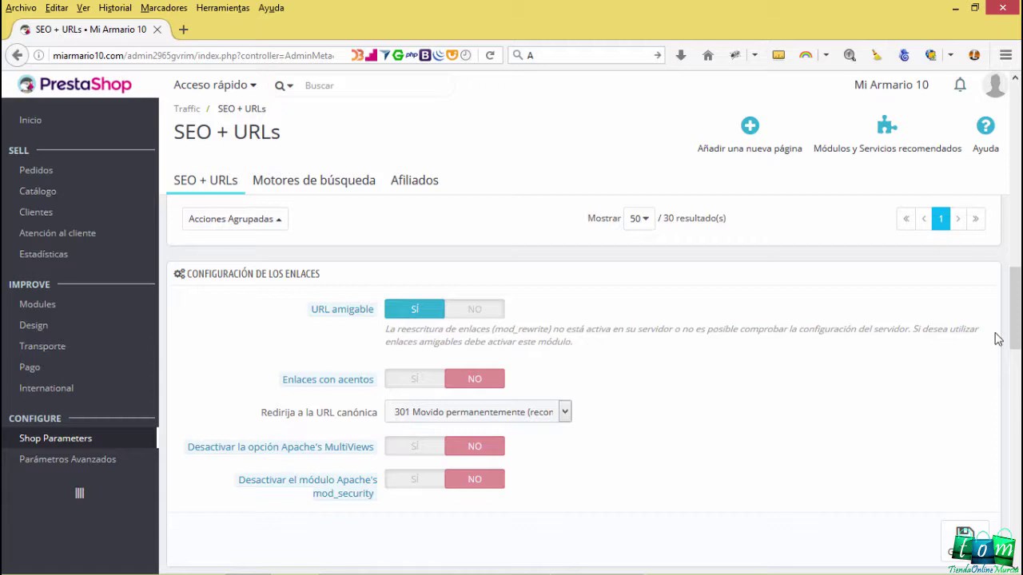
{"action": "left_click_drag", "start_coordinate": [1017, 333], "coordinate": [1017, 313]}
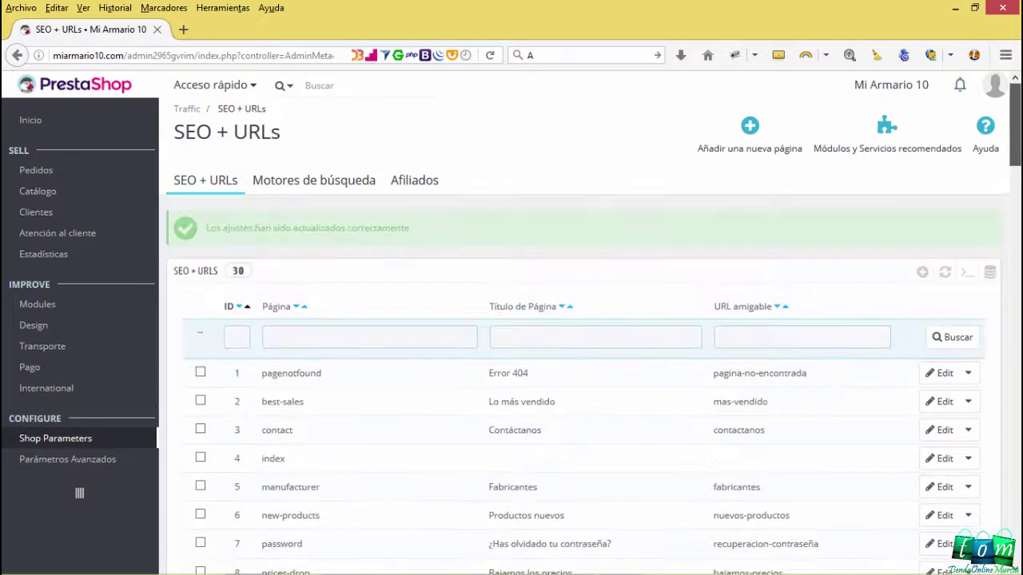
Edit row 4 (index) in the SEO + URLs list and place the cursor in Título de Página.
{"action": "scroll", "coordinate": [563, 340], "scroll_direction": "down", "scroll_amount": 3}
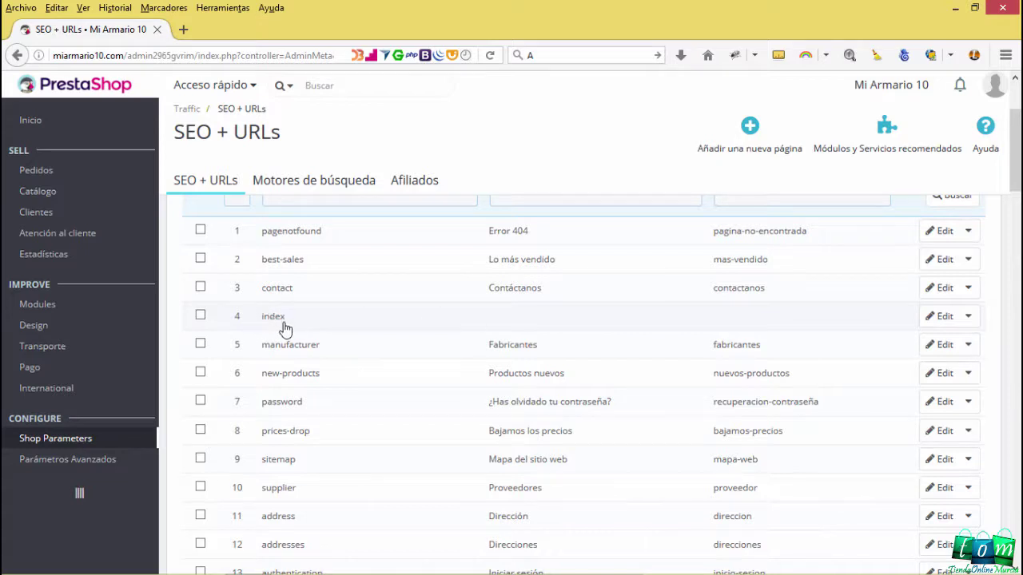
{"action": "left_click", "coordinate": [941, 317]}
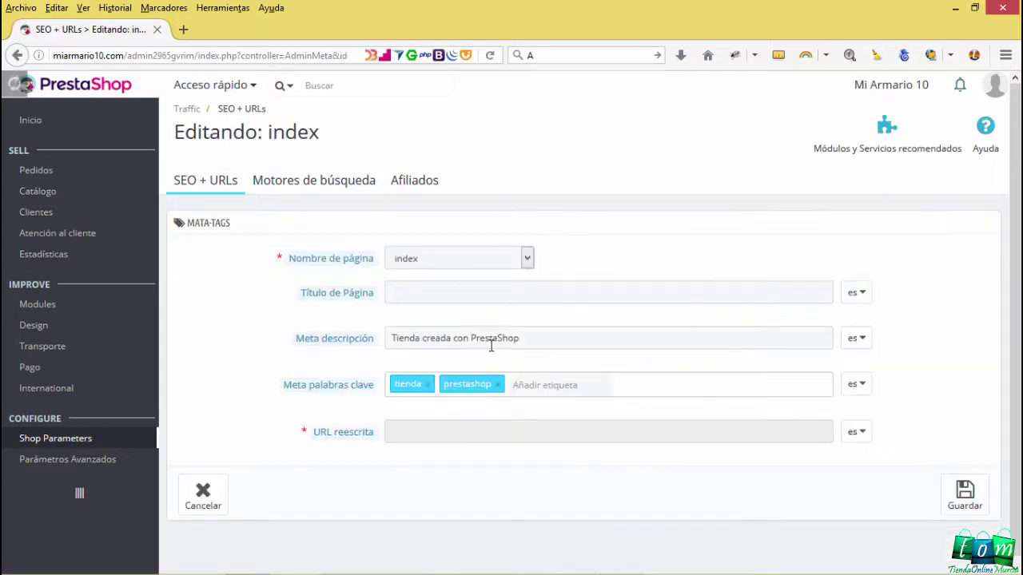
{"action": "mouse_move", "coordinate": [339, 298]}
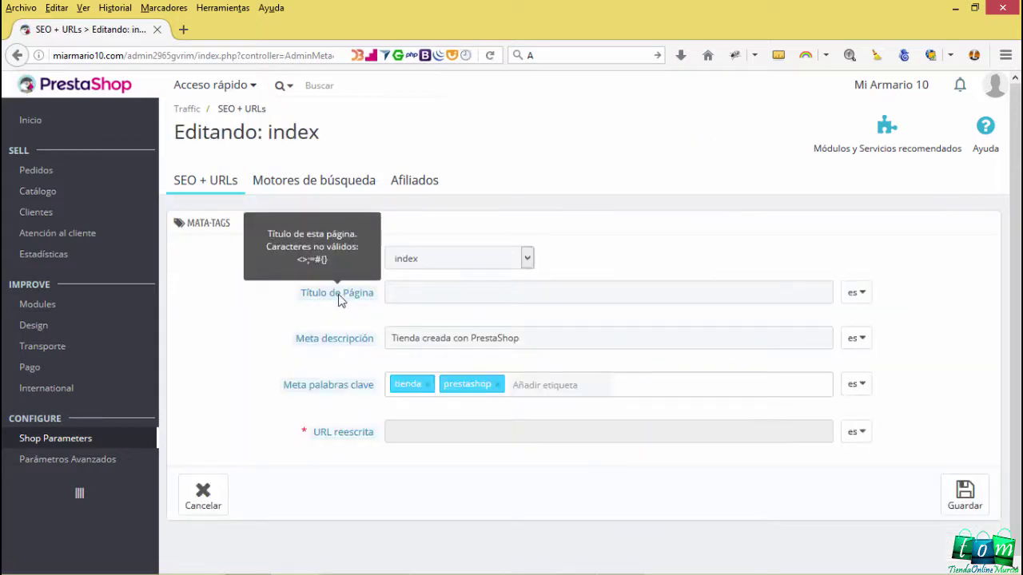
{"action": "mouse_move", "coordinate": [338, 346]}
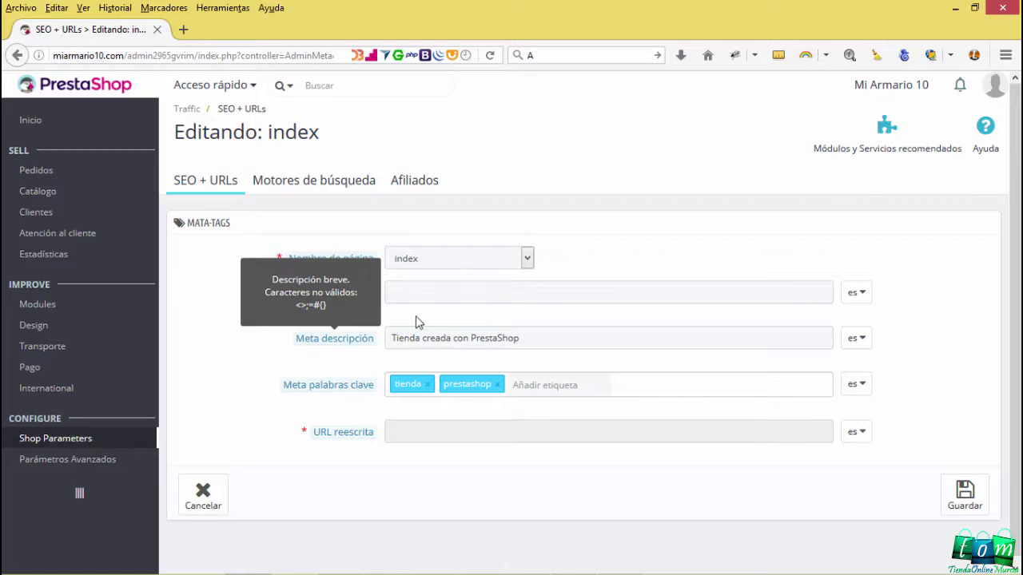
{"action": "left_click", "coordinate": [421, 293]}
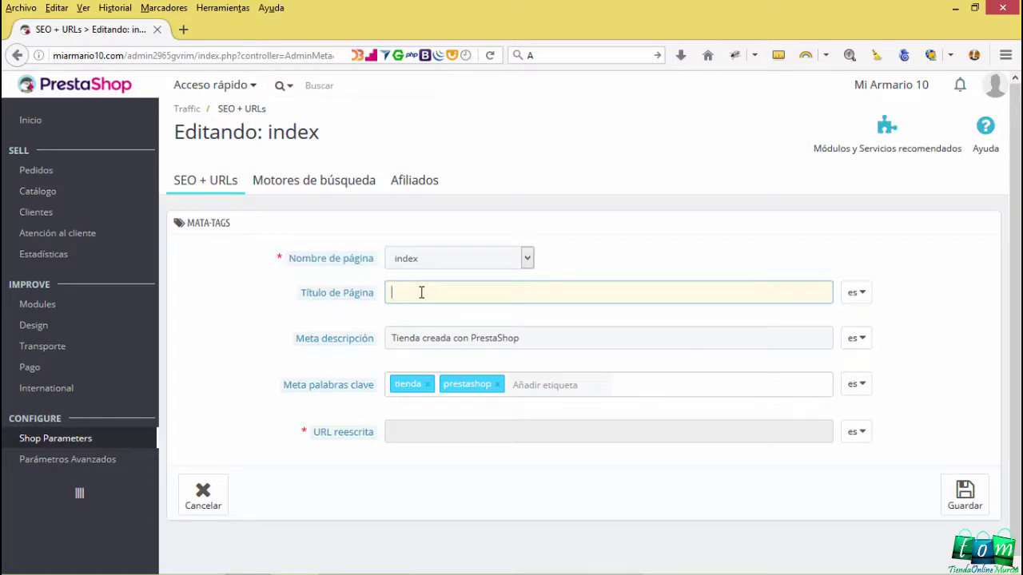
Enter the page title 'Tienda Online de ropa - Mi Armario 10', fixing the misspelled store name.
{"action": "type", "text": "Tienda Online de ropa - miarma"}
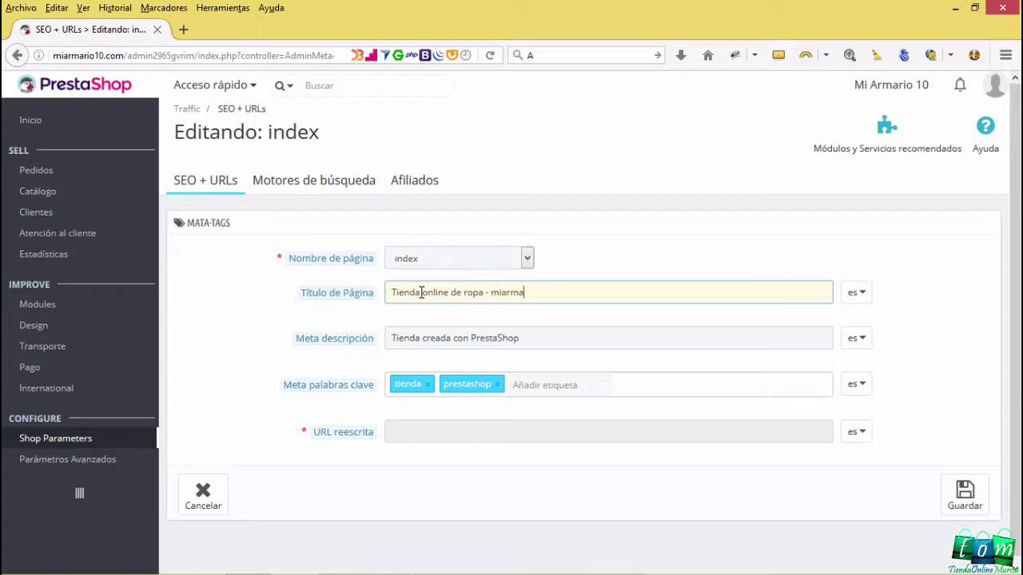
{"action": "type", "text": "irio10"}
{"action": "left_click_drag", "start_coordinate": [491, 292], "coordinate": [551, 294]}
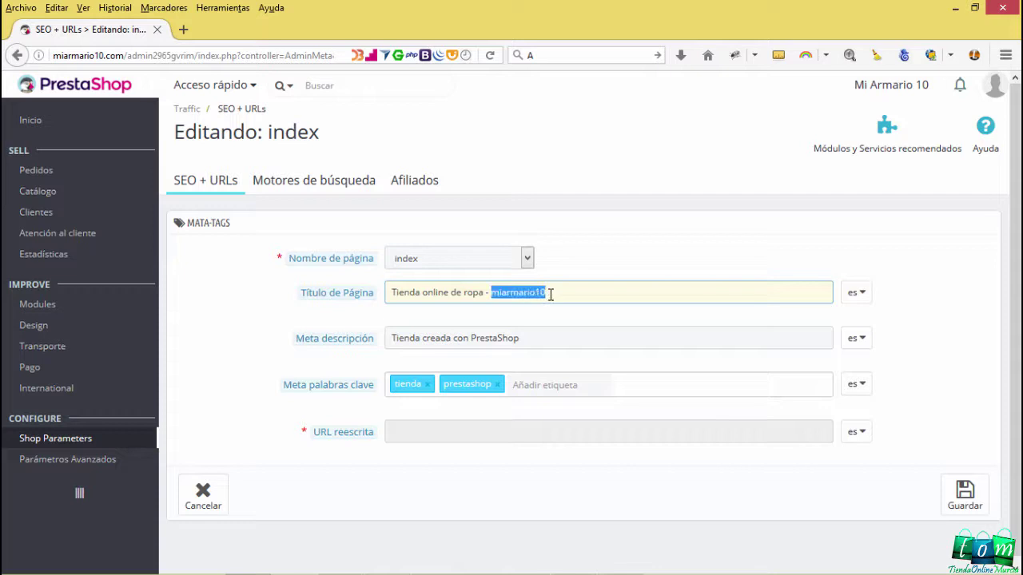
{"action": "type", "text": "Mi Arm"}
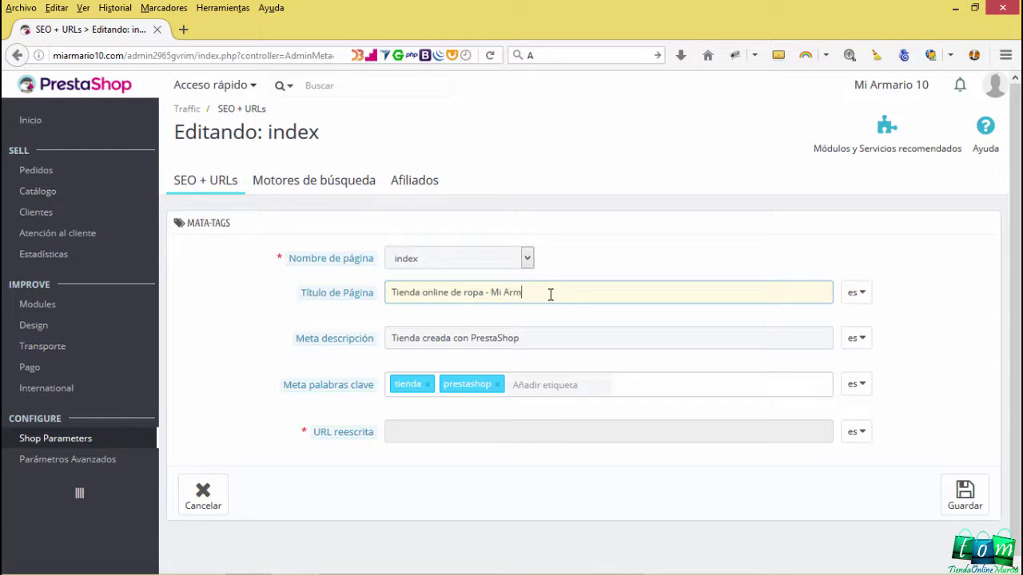
{"action": "type", "text": "ario 10"}
{"action": "left_click", "coordinate": [393, 293]}
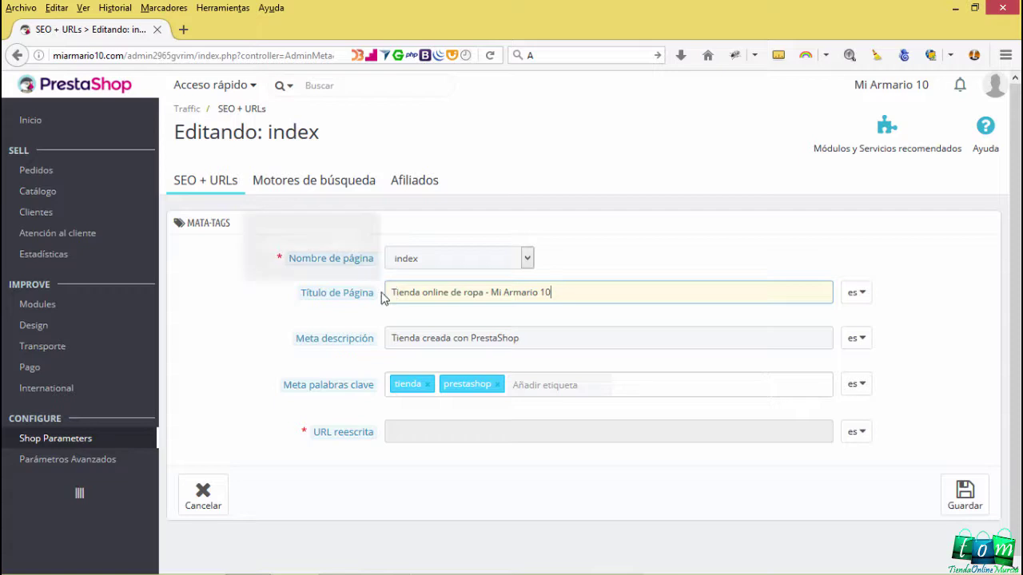
{"action": "left_click", "coordinate": [487, 292]}
{"action": "left_click_drag", "start_coordinate": [470, 293], "coordinate": [390, 292]}
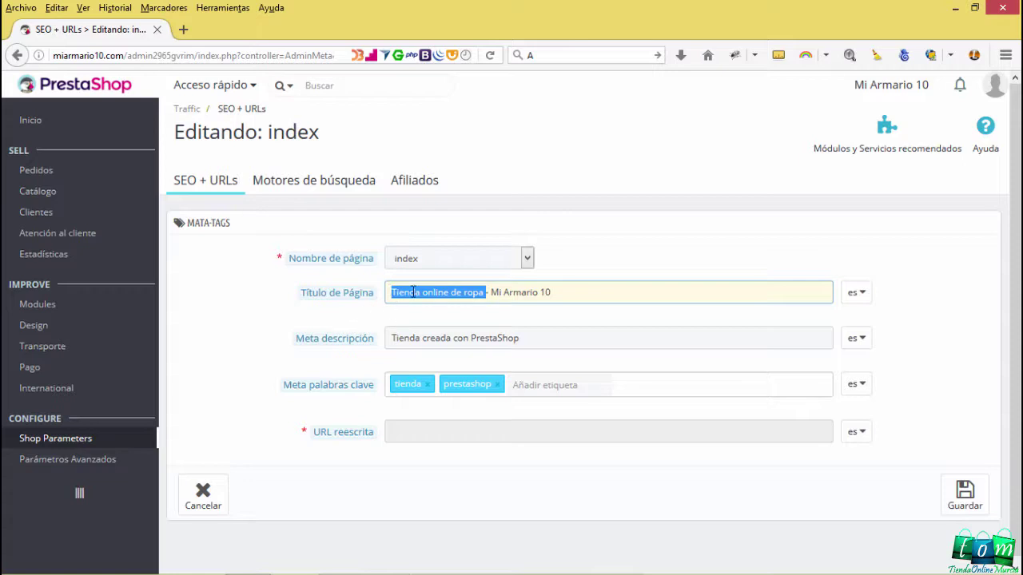
{"action": "left_click", "coordinate": [488, 293]}
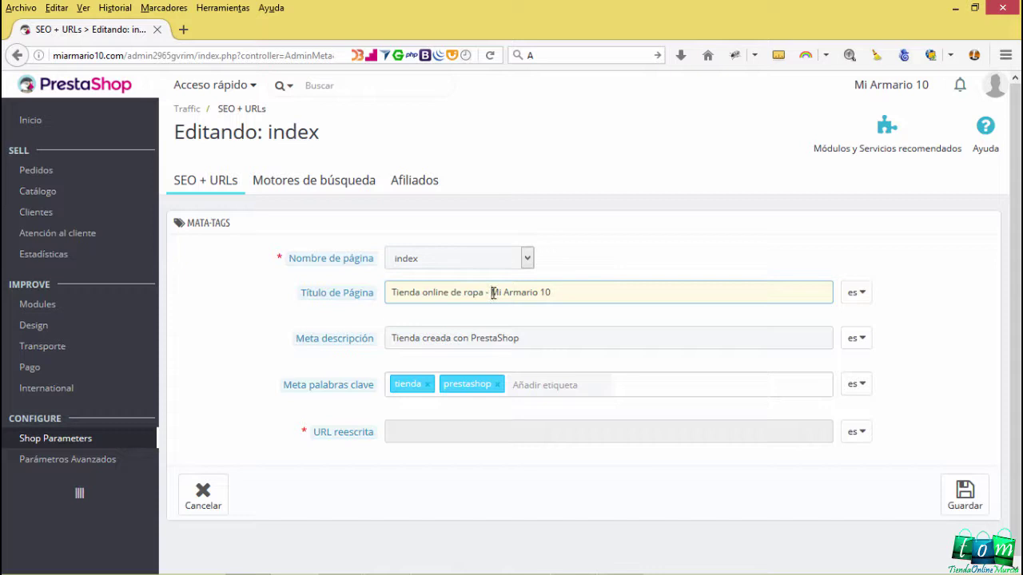
{"action": "left_click_drag", "start_coordinate": [491, 294], "coordinate": [571, 293]}
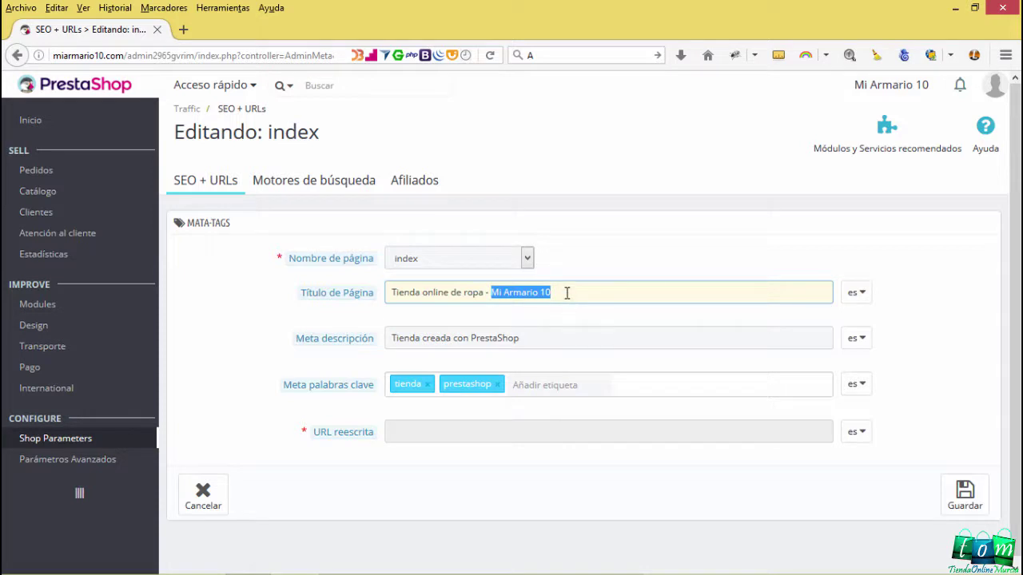
{"action": "left_click", "coordinate": [567, 293]}
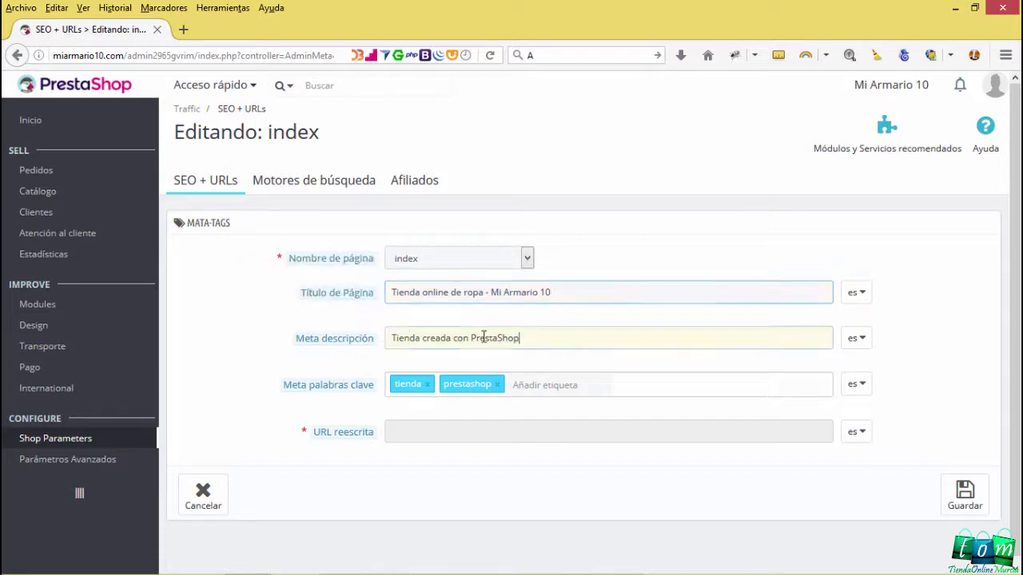
Replace the meta description with 'En nuestra tienda online encontrarás todo tipo de productos de temporada al mejor precio y con la mejor calidad.'.
{"action": "left_click_drag", "start_coordinate": [519, 338], "coordinate": [365, 338]}
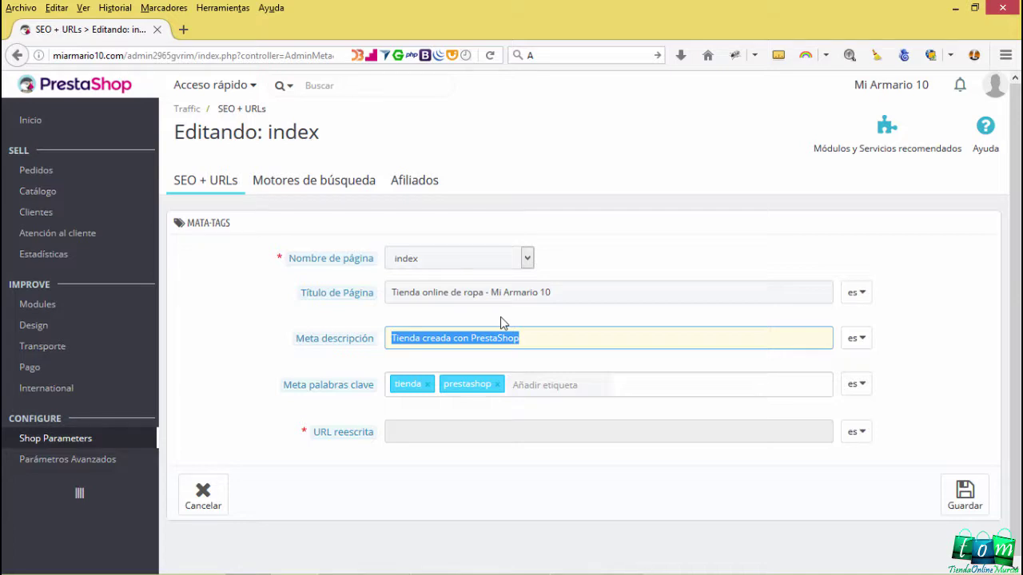
{"action": "type", "text": "En nues"}
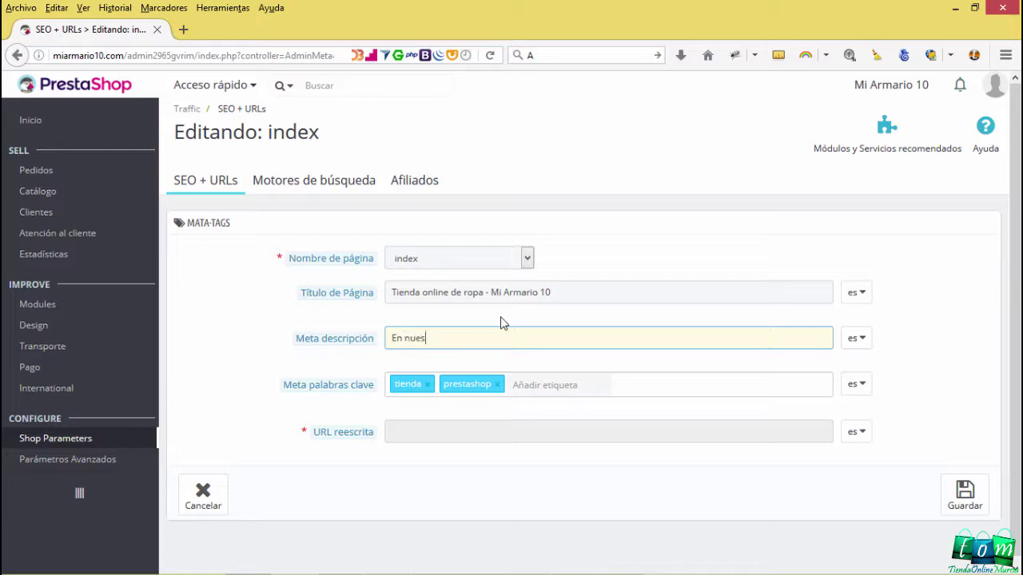
{"action": "type", "text": "tra tienda online encontrar"}
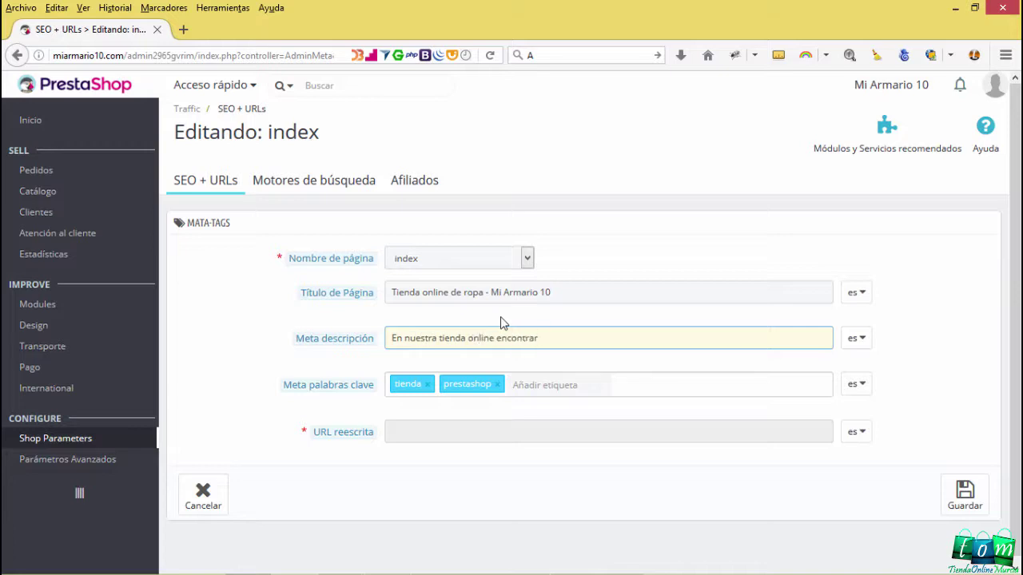
{"action": "type", "text": "ás todo tipo"}
{"action": "type", "text": " de prod"}
{"action": "type", "text": "cot"}
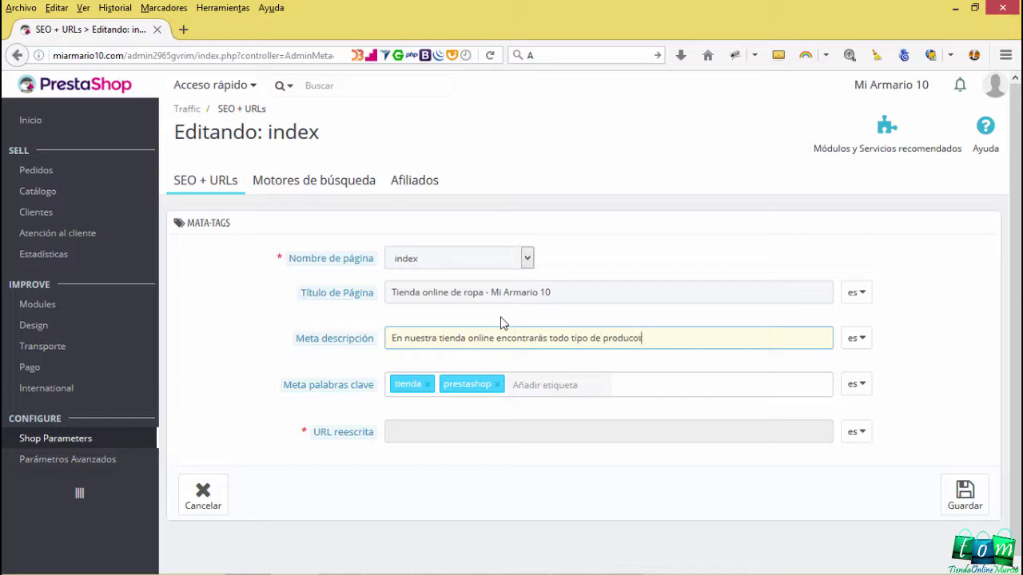
{"action": "key", "text": "BackSpace"}
{"action": "key", "text": "BackSpace"}
{"action": "type", "text": "tos de temporada al mejor pr"}
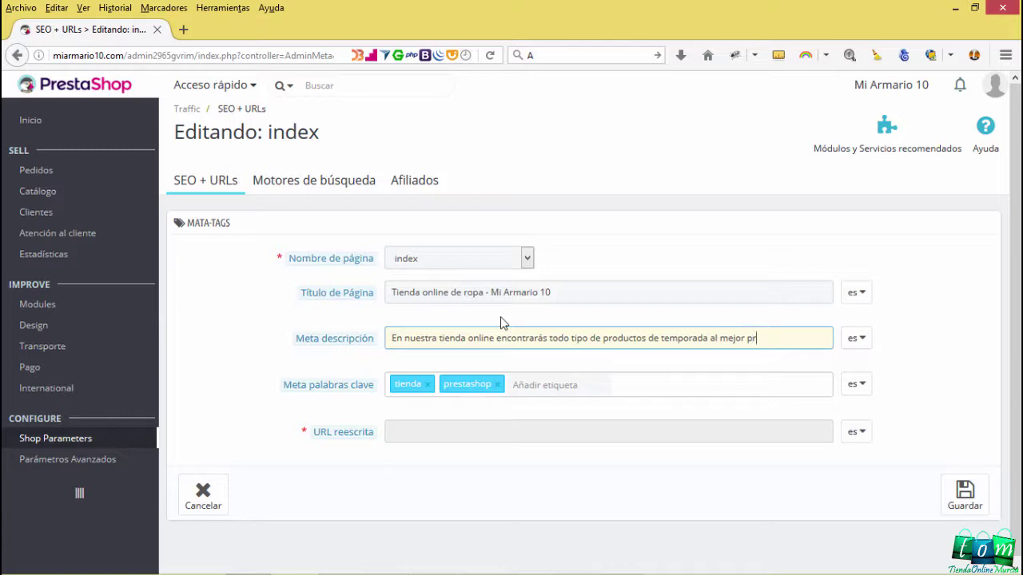
{"action": "type", "text": "ecio y con la mejor "}
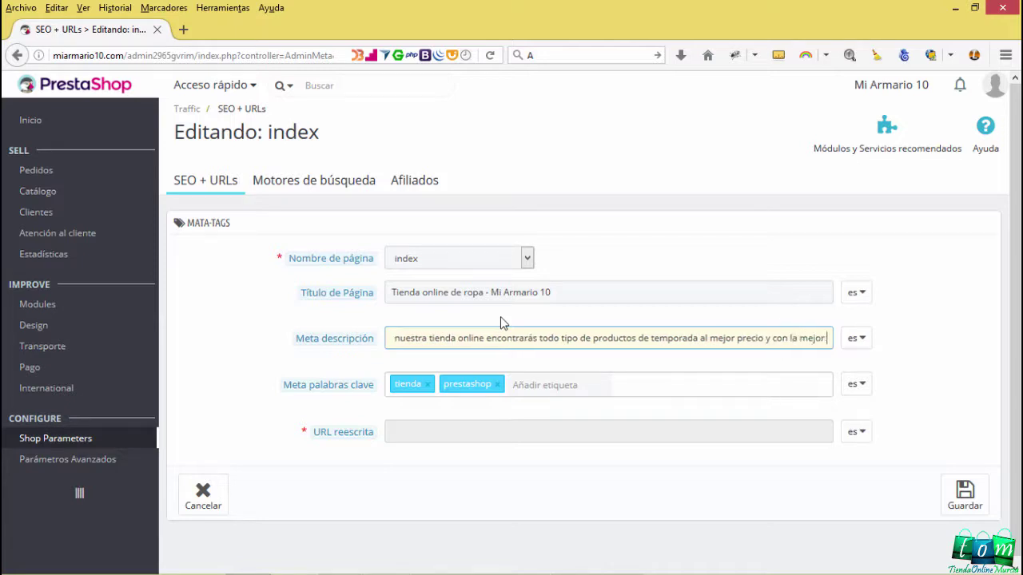
{"action": "type", "text": "calidad"}
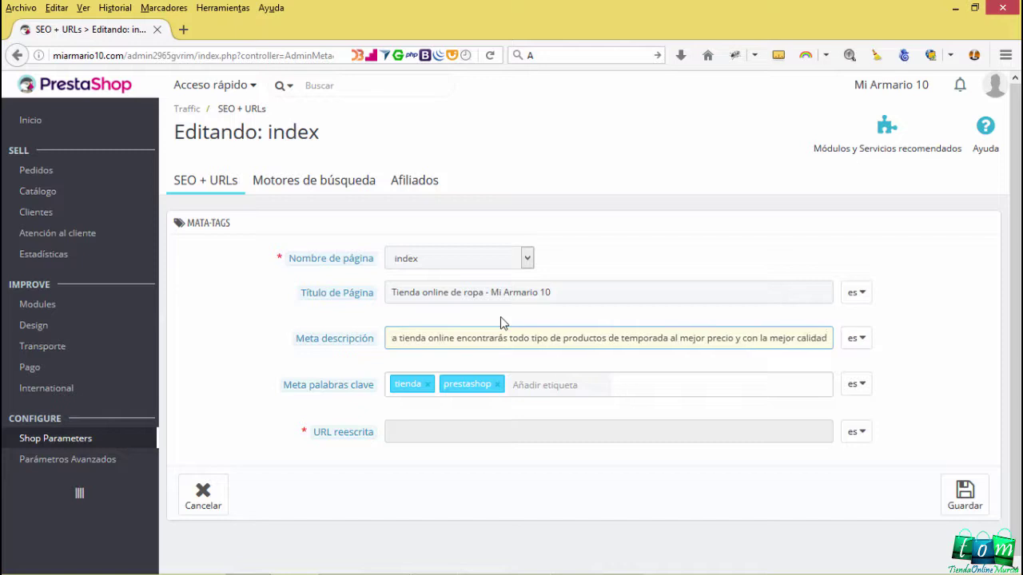
{"action": "type", "text": "."}
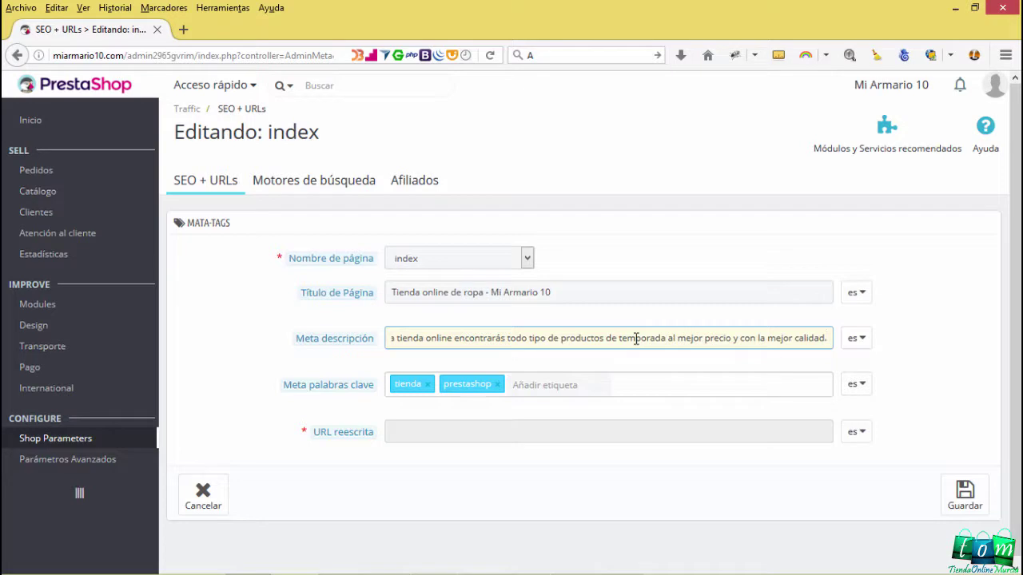
Save the index page meta tags and scroll down to Generación de archivos robots.
{"action": "left_click", "coordinate": [967, 499]}
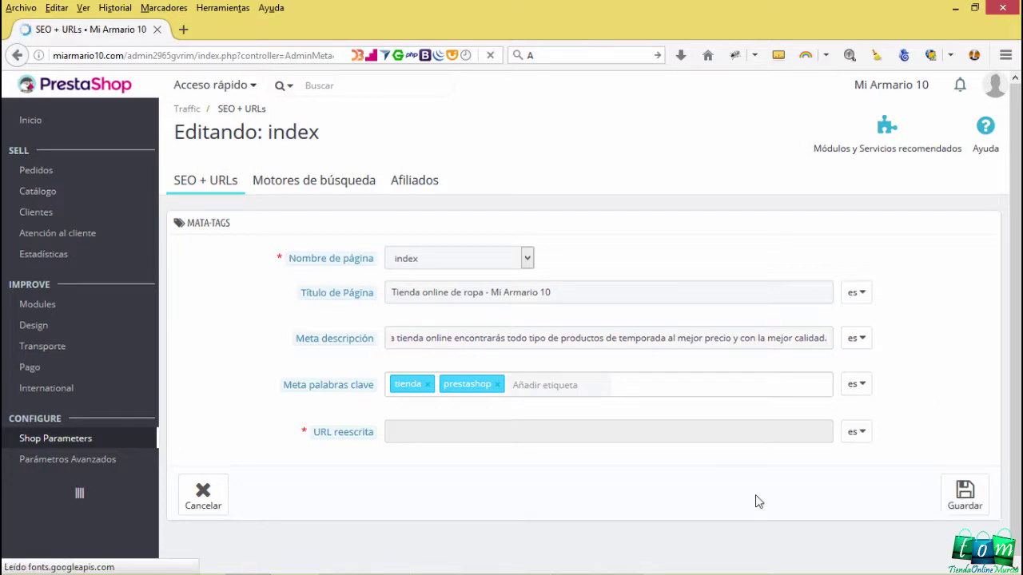
{"action": "scroll", "coordinate": [450, 420], "scroll_direction": "down", "scroll_amount": 5}
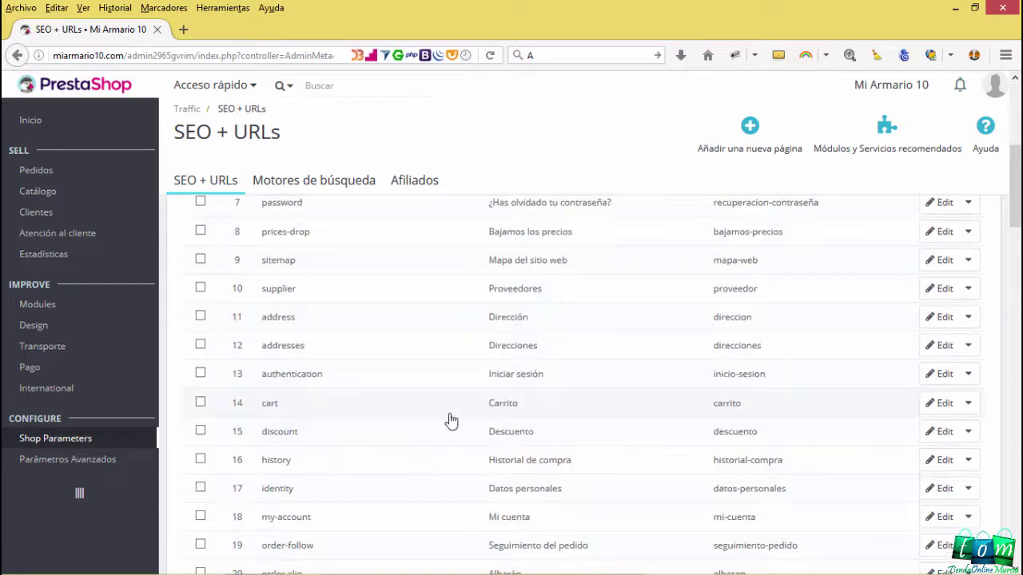
{"action": "scroll", "coordinate": [451, 417], "scroll_direction": "down", "scroll_amount": 15}
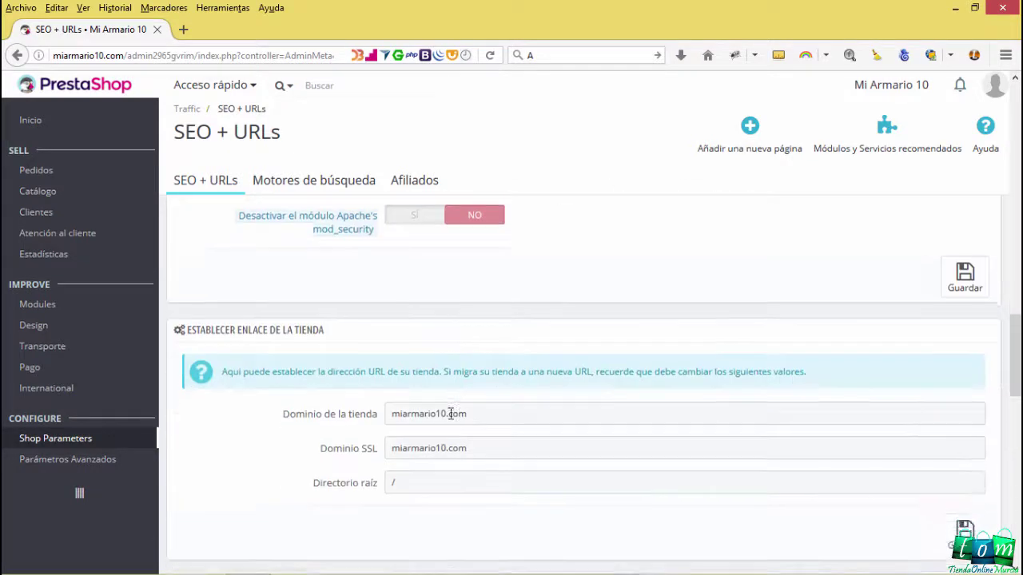
{"action": "scroll", "coordinate": [449, 413], "scroll_direction": "down", "scroll_amount": 10}
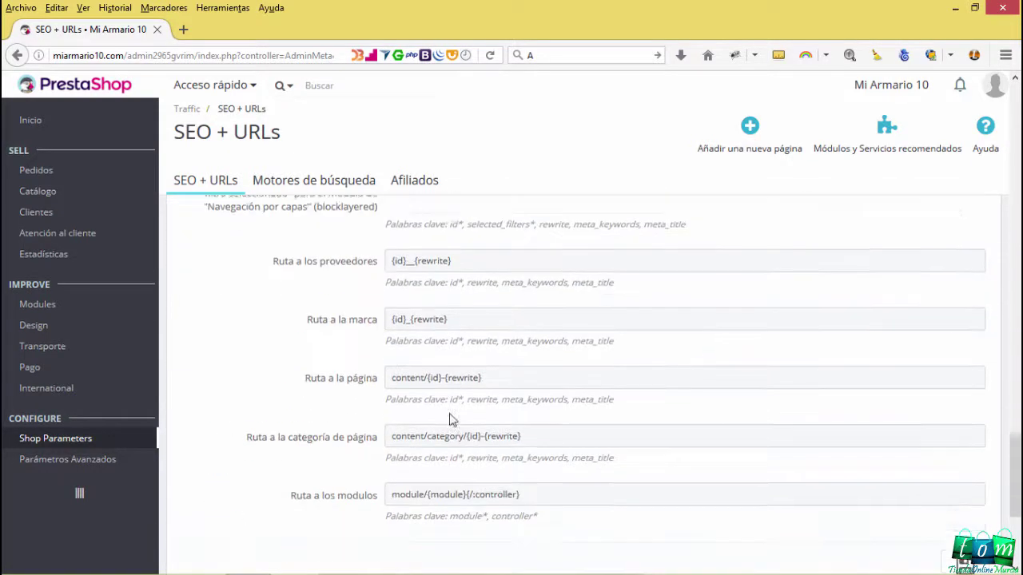
{"action": "scroll", "coordinate": [450, 416], "scroll_direction": "down", "scroll_amount": 3}
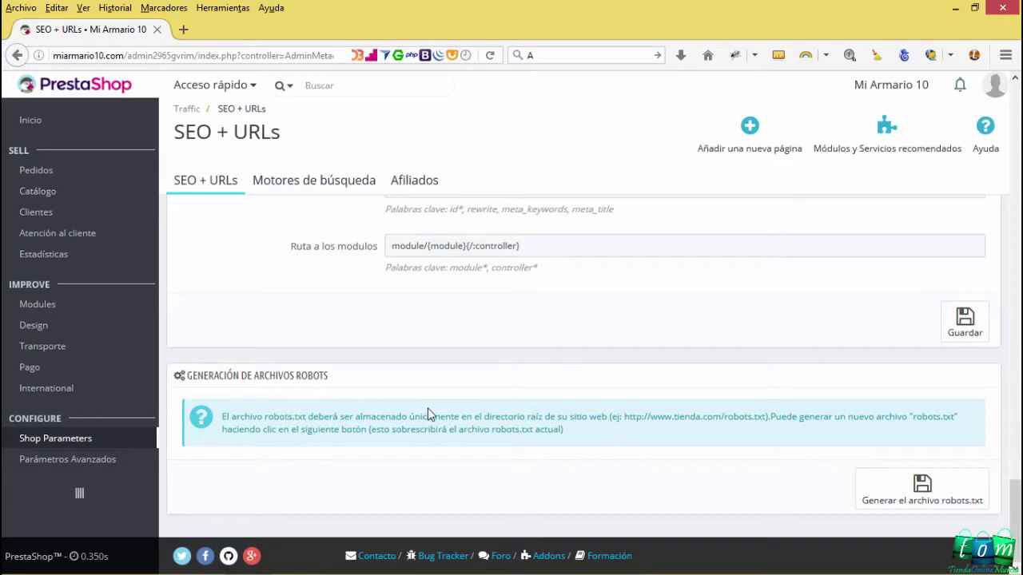
Generate the robots.txt file, copy the store domain, and move to a new blank tab.
{"action": "left_click", "coordinate": [889, 488]}
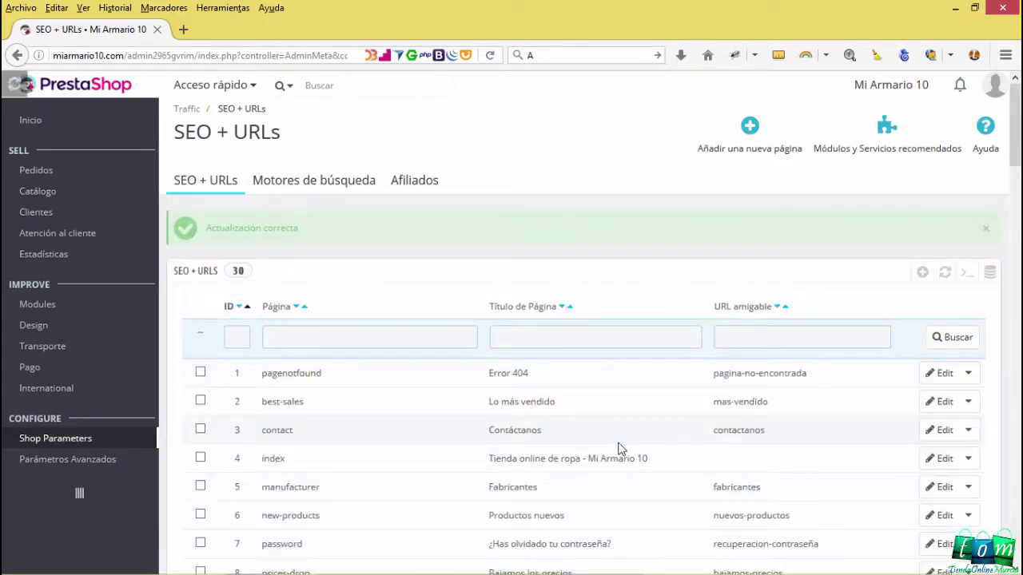
{"action": "left_click", "coordinate": [184, 30]}
{"action": "left_click", "coordinate": [111, 30]}
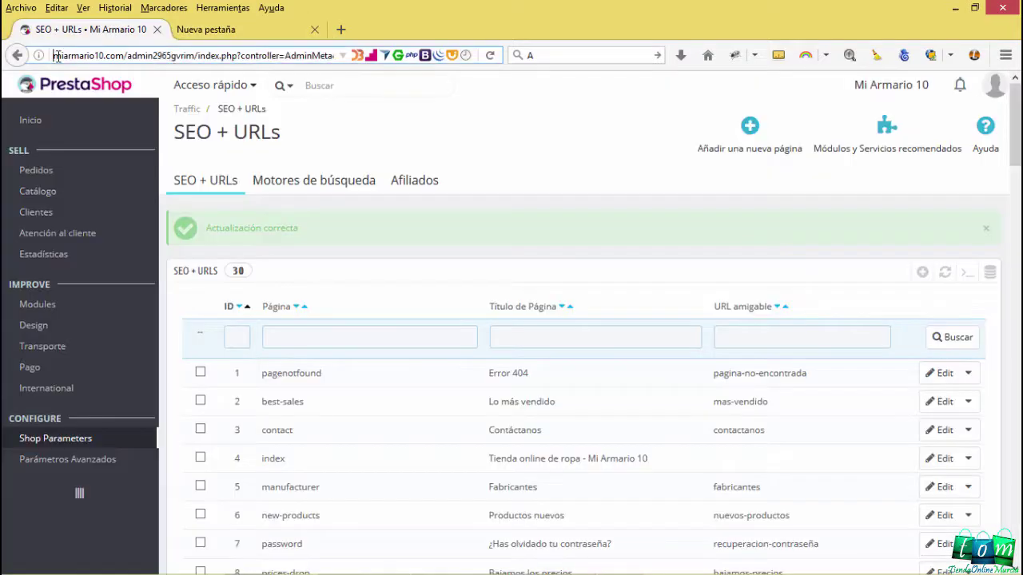
{"action": "left_click_drag", "start_coordinate": [55, 55], "coordinate": [121, 58]}
{"action": "key", "text": "ctrl+c"}
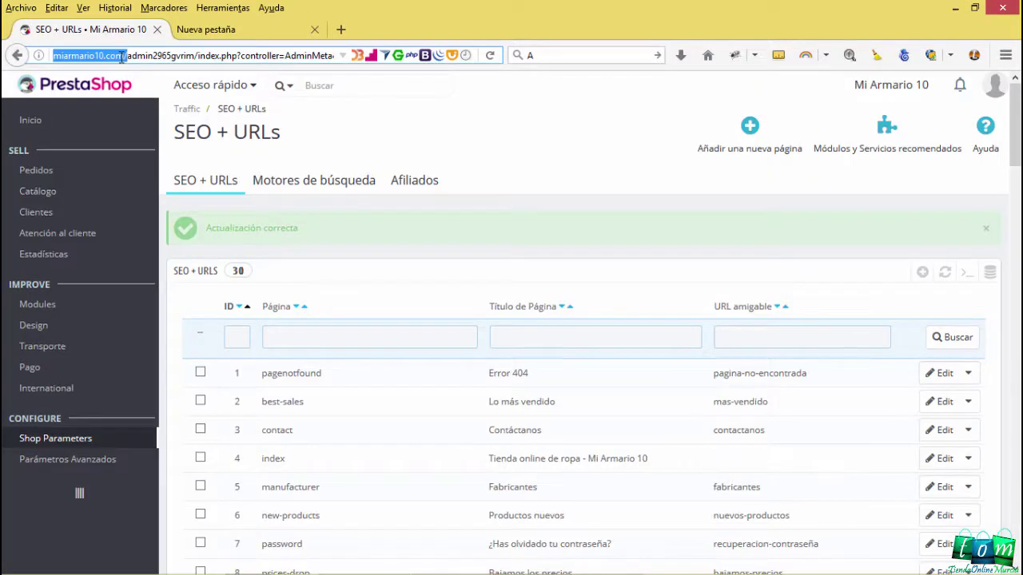
{"action": "left_click", "coordinate": [209, 33]}
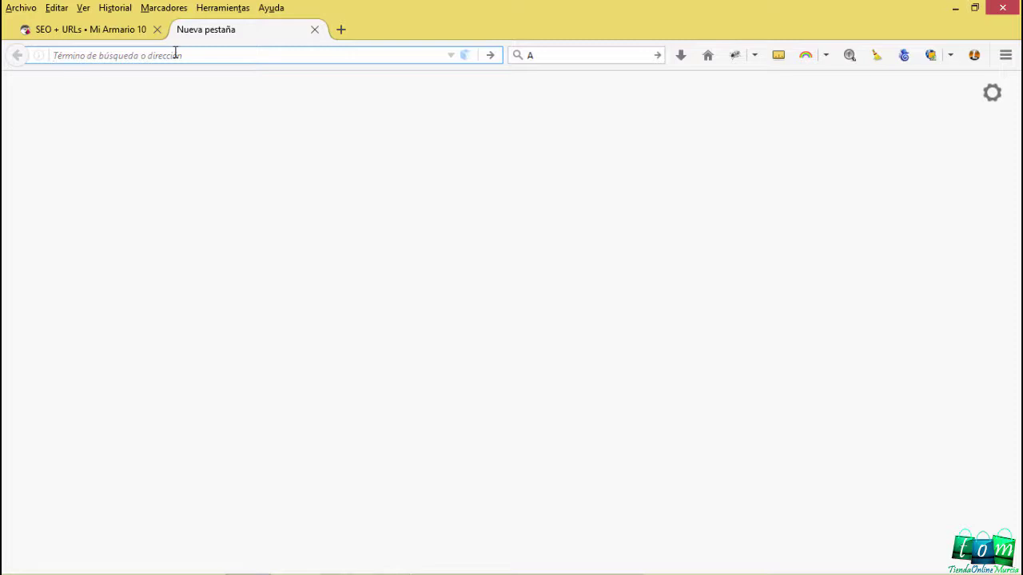
Load the store domain plus 'robots.txt' to view the file, then close that tab.
{"action": "key", "text": "ctrl+v"}
{"action": "type", "text": "ro"}
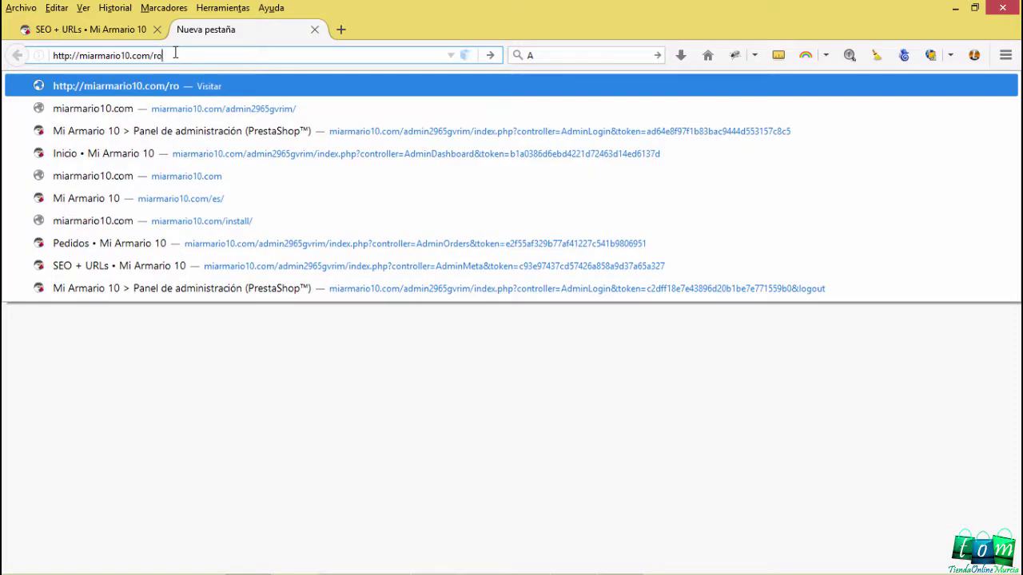
{"action": "type", "text": "bots.txt"}
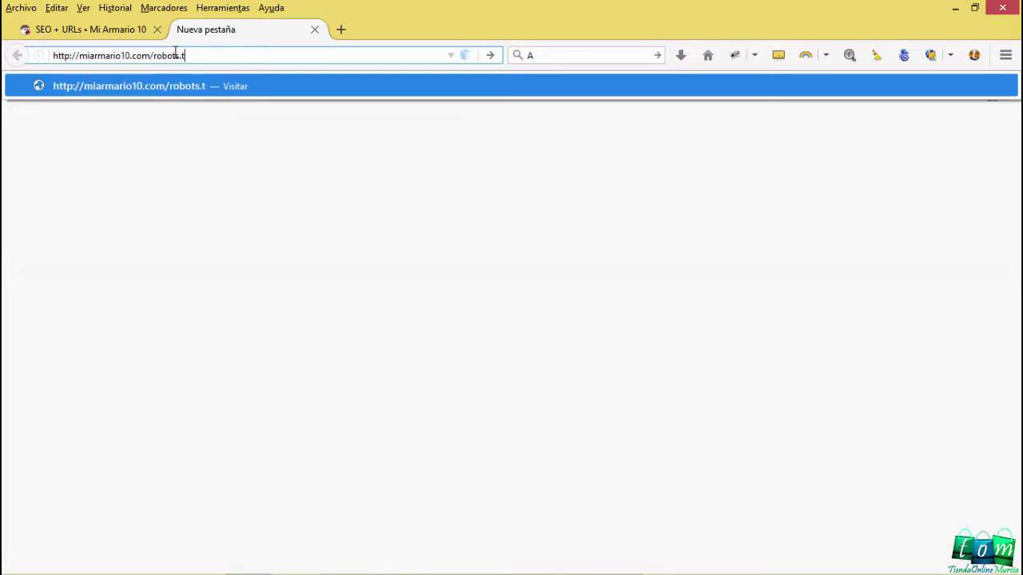
{"action": "key", "text": "Return"}
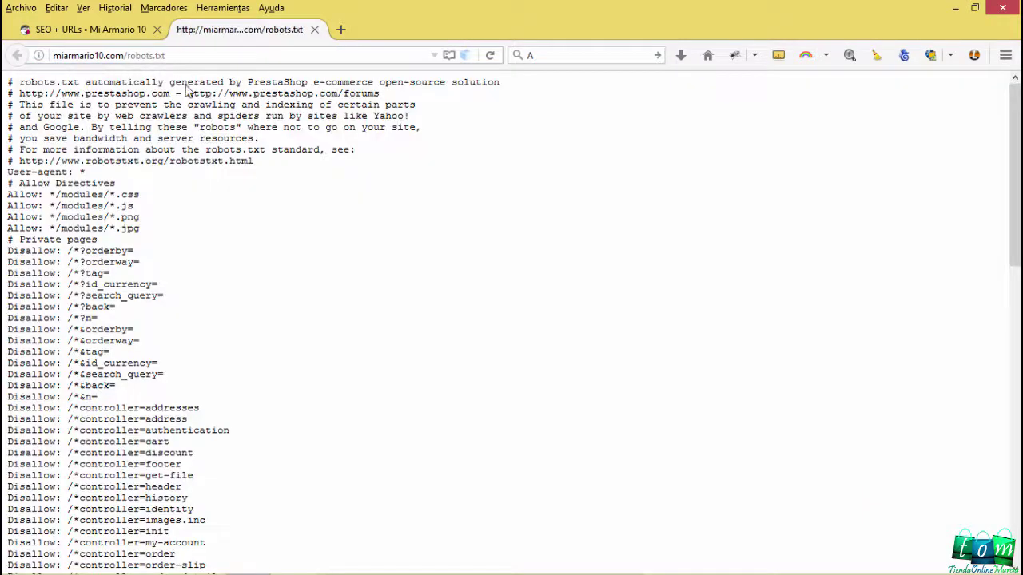
{"action": "scroll", "coordinate": [159, 213], "scroll_direction": "down", "scroll_amount": 13}
{"action": "scroll", "coordinate": [159, 210], "scroll_direction": "down", "scroll_amount": 6}
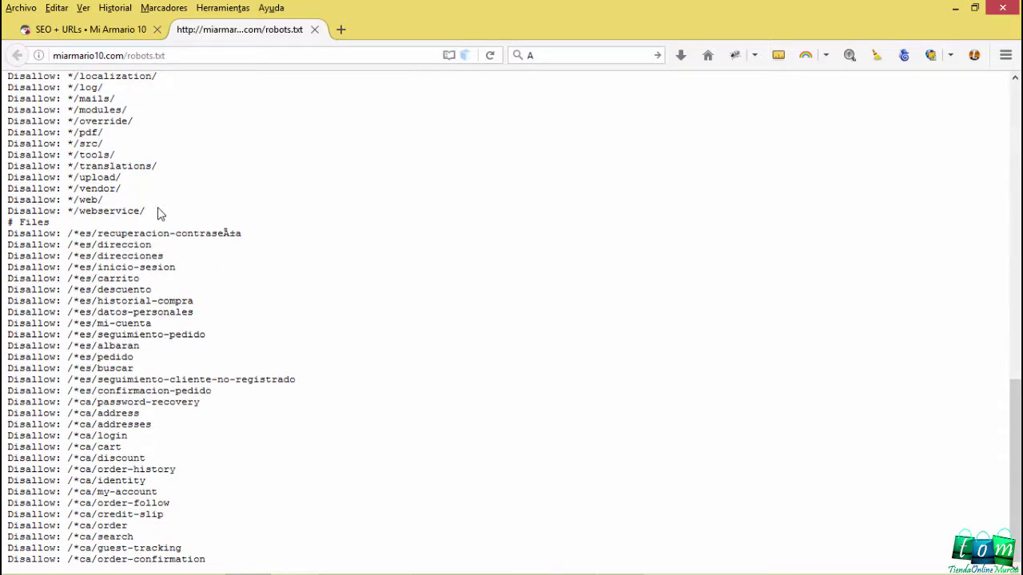
{"action": "scroll", "coordinate": [159, 216], "scroll_direction": "up", "scroll_amount": 19}
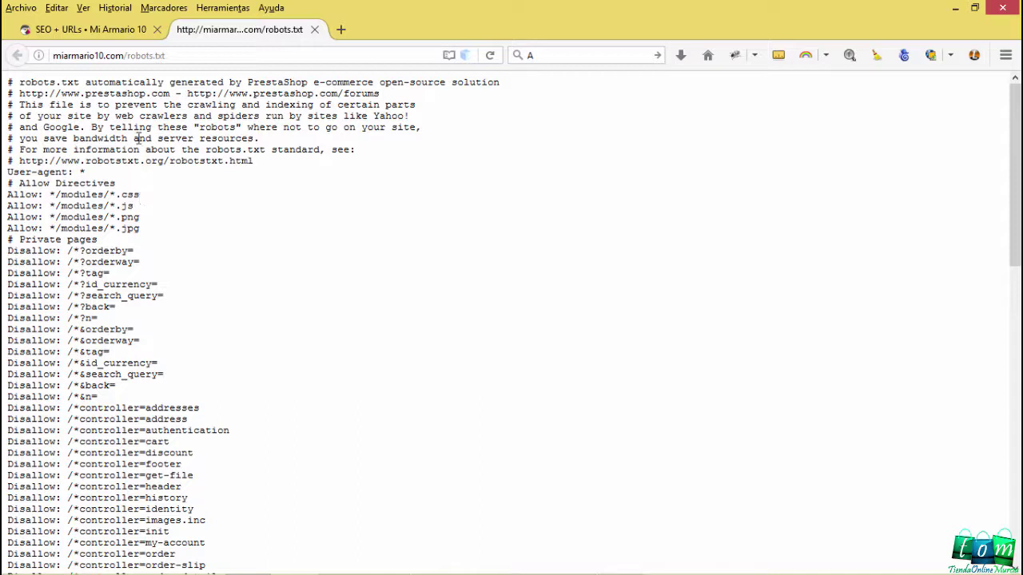
{"action": "left_click", "coordinate": [315, 30]}
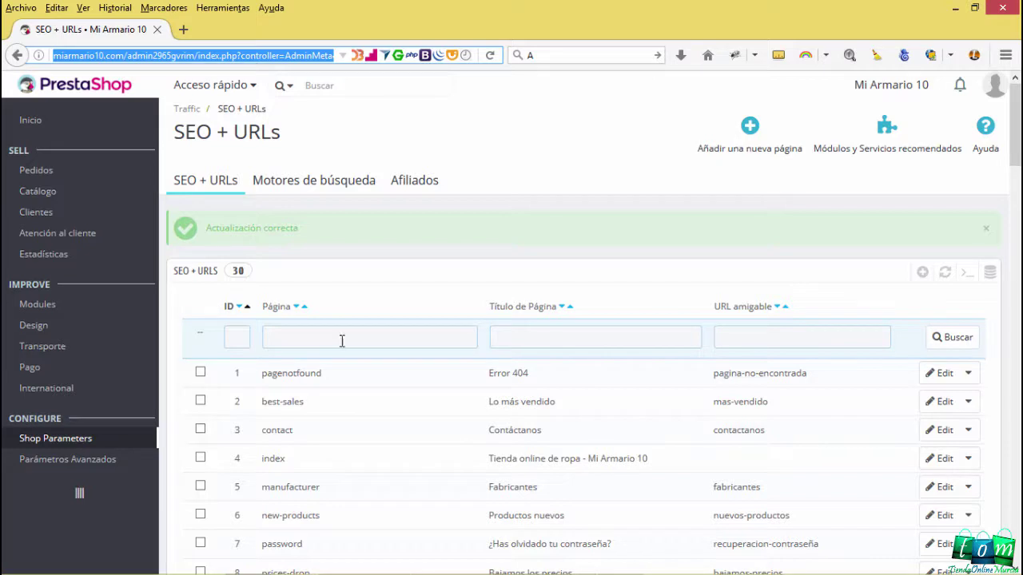
Scroll through the SEO + URLs page and reveal the Parámetros Avanzados sidebar submenu.
{"action": "left_click_drag", "start_coordinate": [1016, 136], "coordinate": [1016, 307]}
{"action": "scroll", "coordinate": [575, 440], "scroll_direction": "down", "scroll_amount": 15}
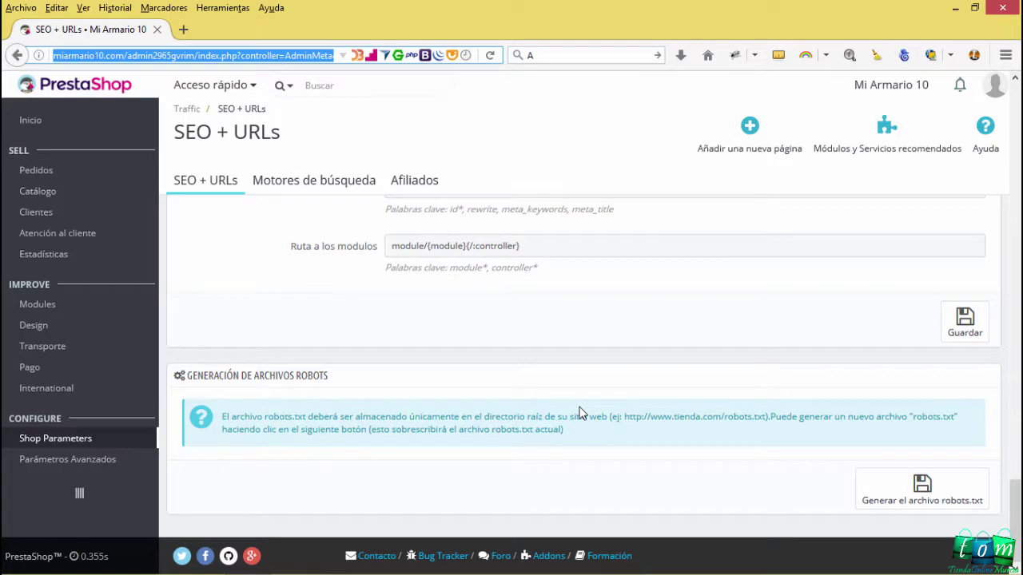
{"action": "scroll", "coordinate": [581, 413], "scroll_direction": "up", "scroll_amount": 20}
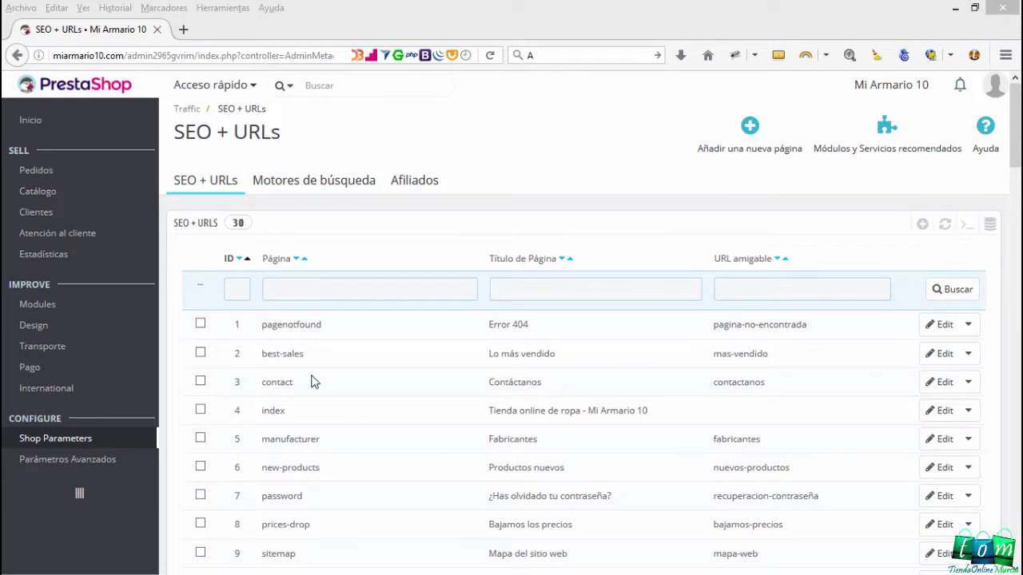
{"action": "mouse_move", "coordinate": [78, 464]}
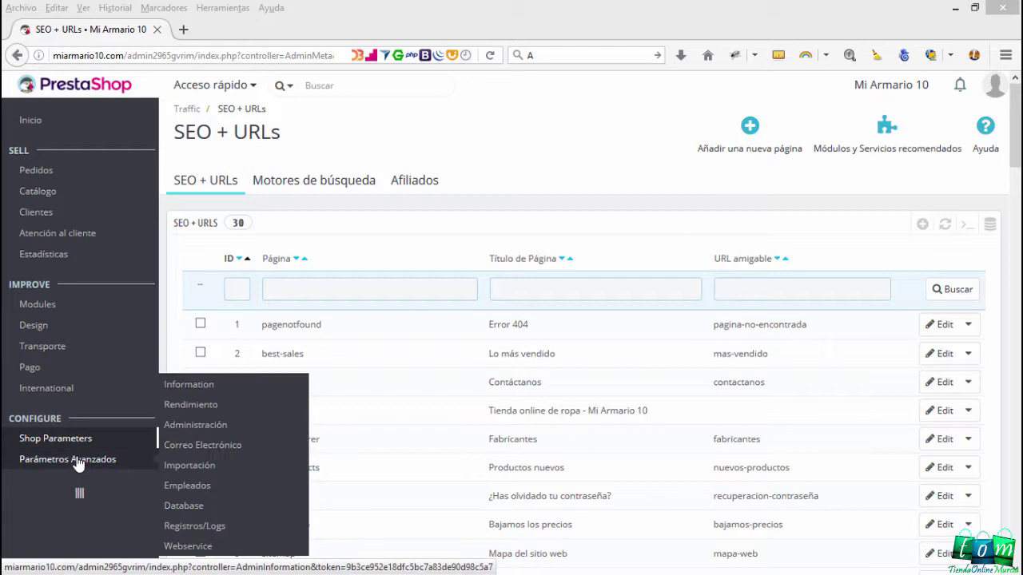
Open Parámetros Avanzados > Rendimiento, then switch to the Paint diagram with Alt+Tab.
{"action": "left_click", "coordinate": [195, 408]}
{"action": "left_click", "coordinate": [196, 406]}
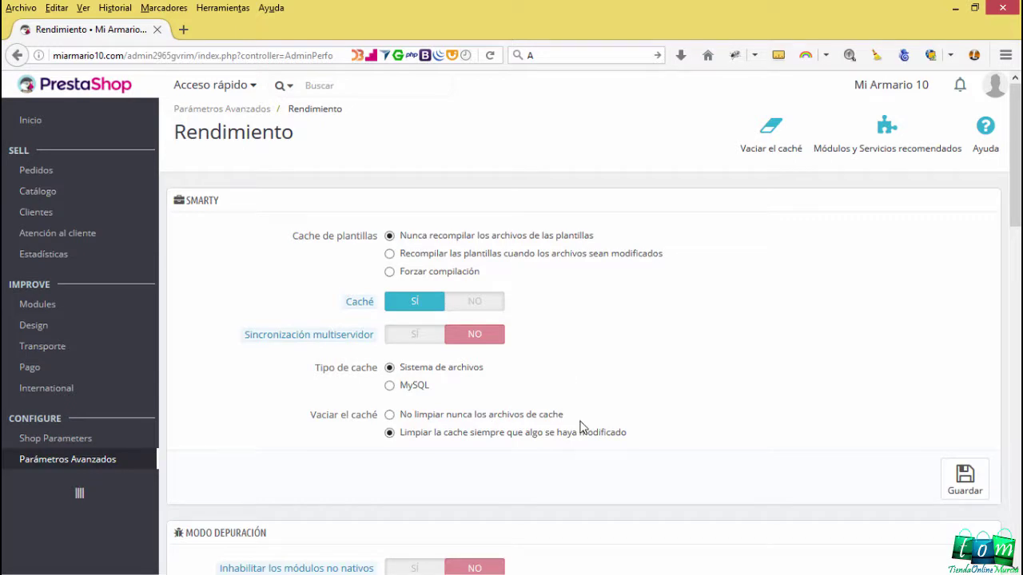
{"action": "key", "text": "alt+Tab"}
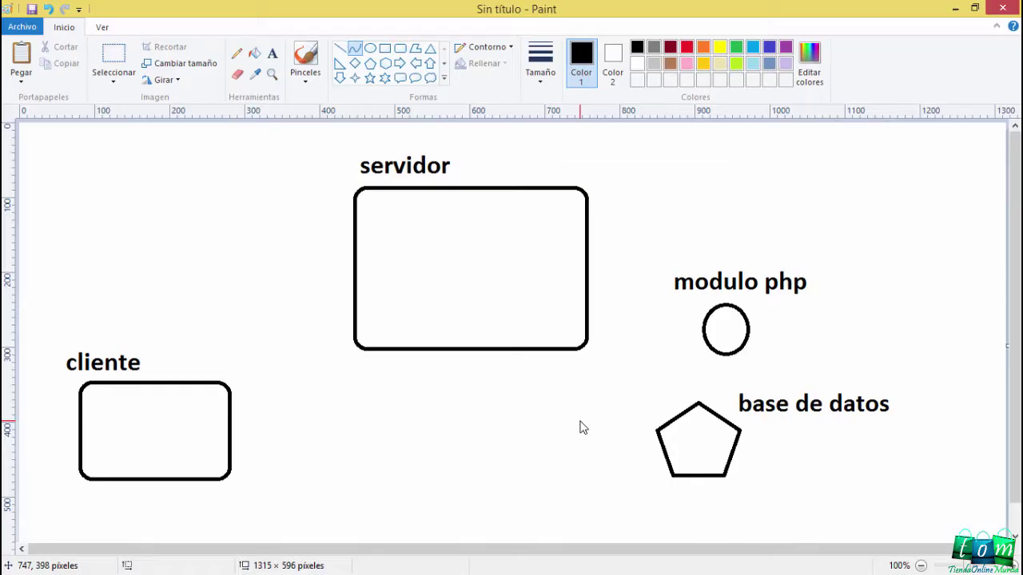
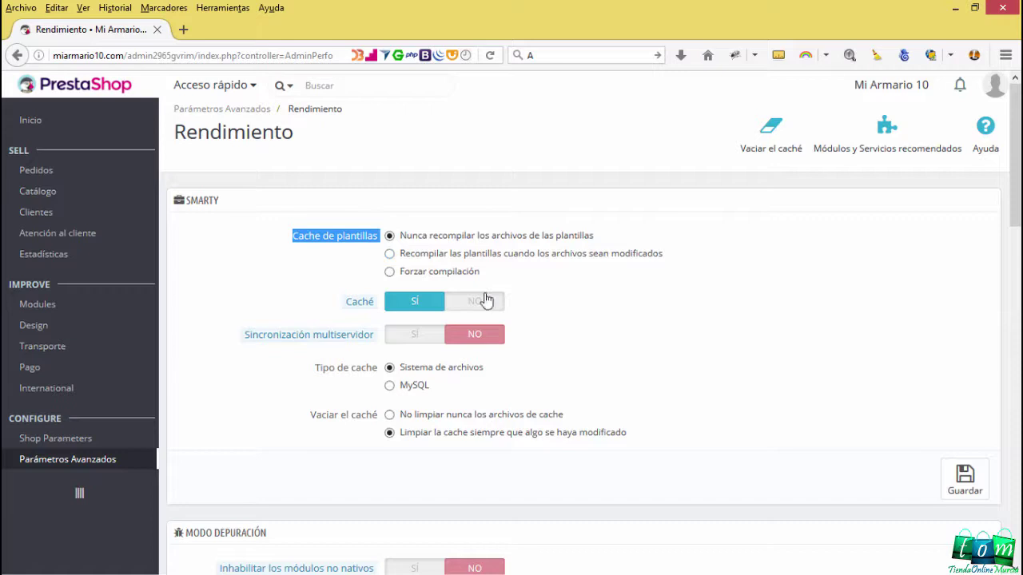
Switch on CSS and JavaScript smart cache plus Apache optimisation in the CCC section and save.
{"action": "left_click", "coordinate": [581, 328]}
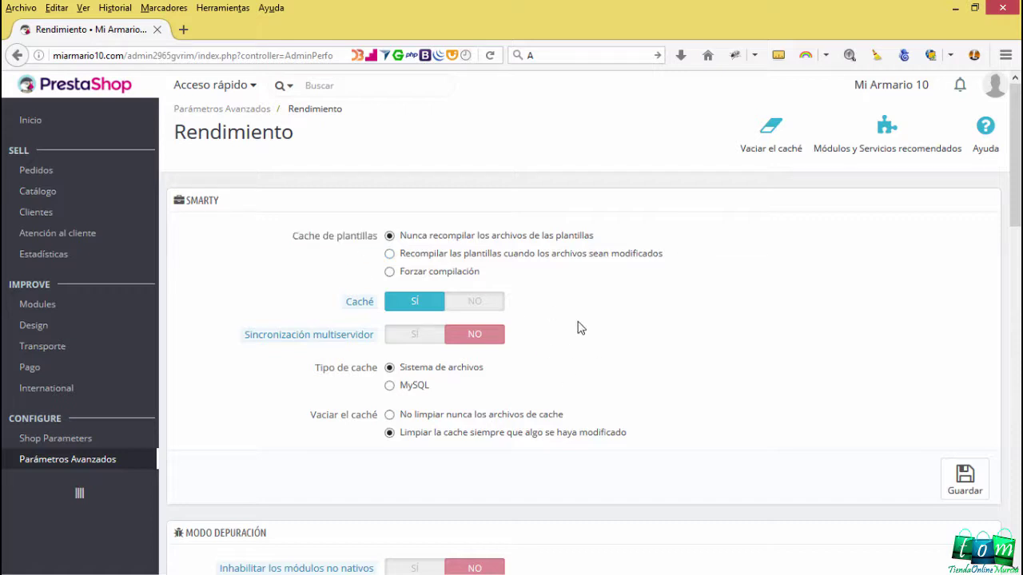
{"action": "scroll", "coordinate": [581, 328], "scroll_direction": "down", "scroll_amount": 7}
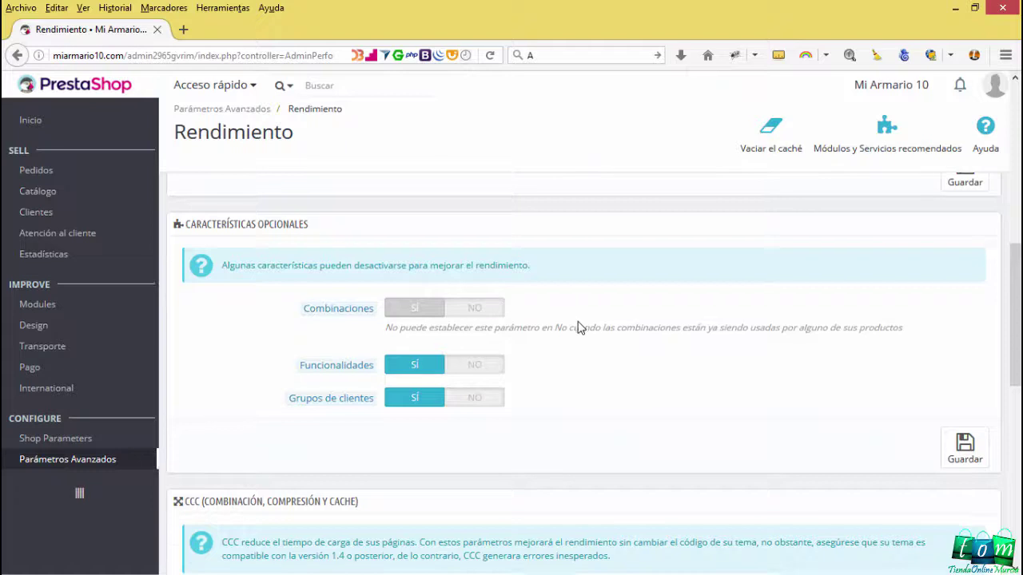
{"action": "scroll", "coordinate": [580, 329], "scroll_direction": "down", "scroll_amount": 4}
{"action": "scroll", "coordinate": [211, 261], "scroll_direction": "up", "scroll_amount": 1}
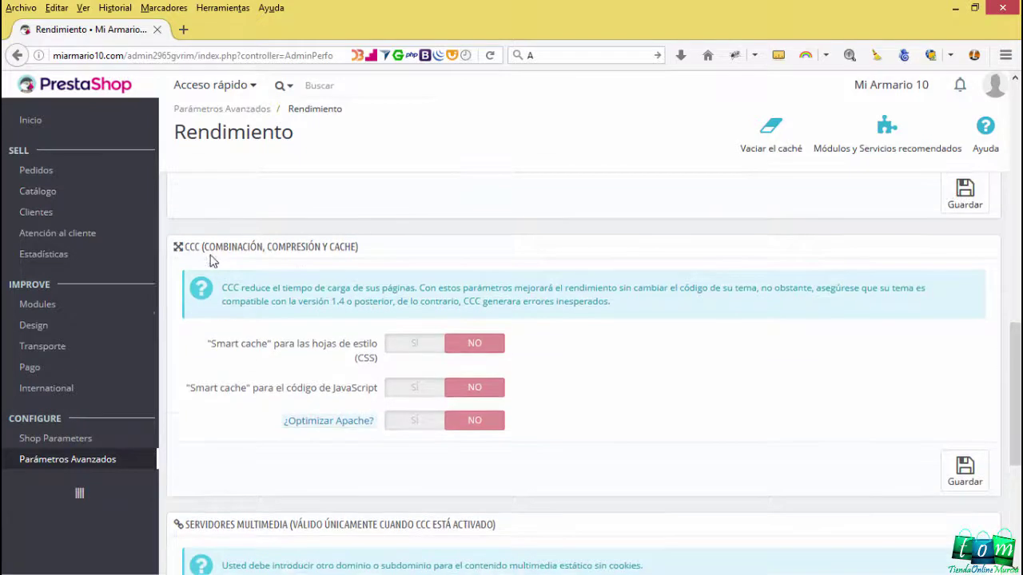
{"action": "left_click", "coordinate": [400, 350]}
{"action": "left_click", "coordinate": [411, 389]}
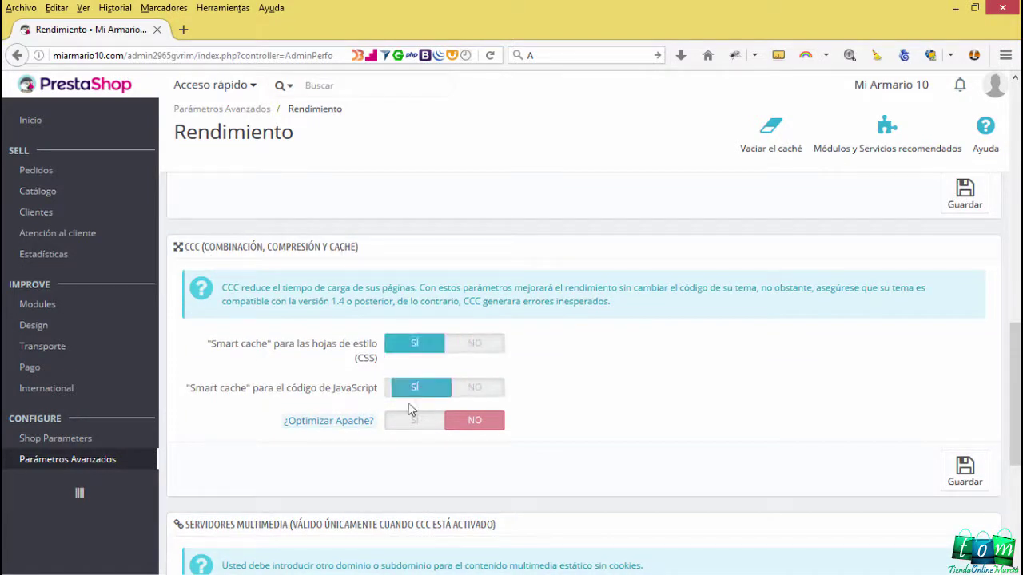
{"action": "left_click", "coordinate": [411, 421]}
{"action": "left_click", "coordinate": [964, 471]}
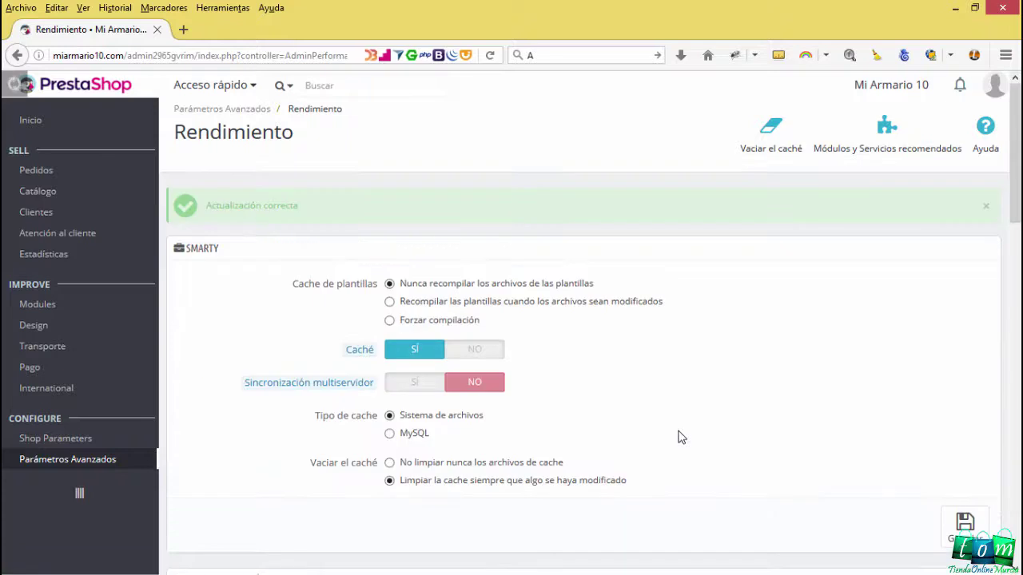
{"action": "scroll", "coordinate": [679, 435], "scroll_direction": "down", "scroll_amount": 5}
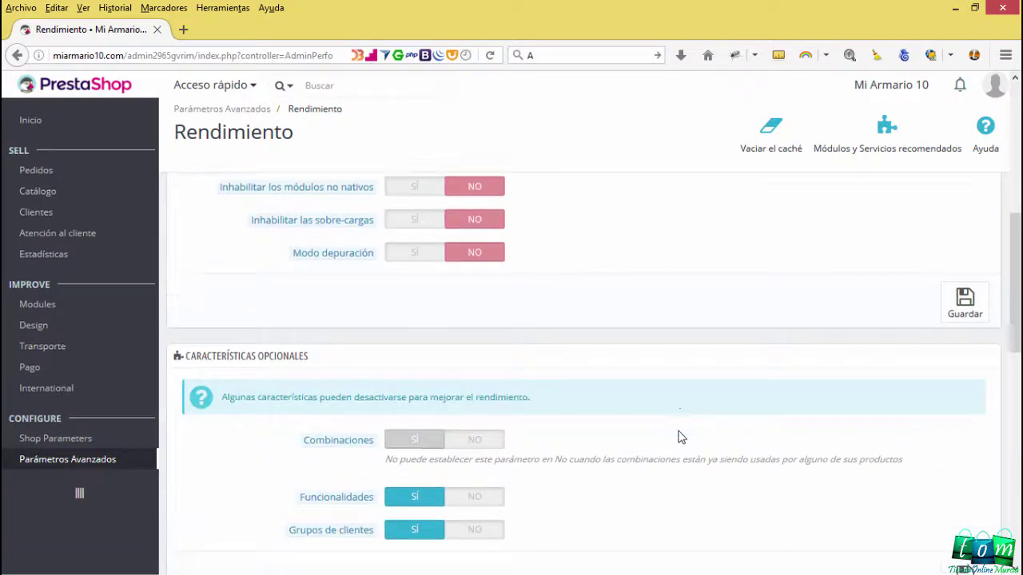
{"action": "scroll", "coordinate": [678, 435], "scroll_direction": "up", "scroll_amount": 5}
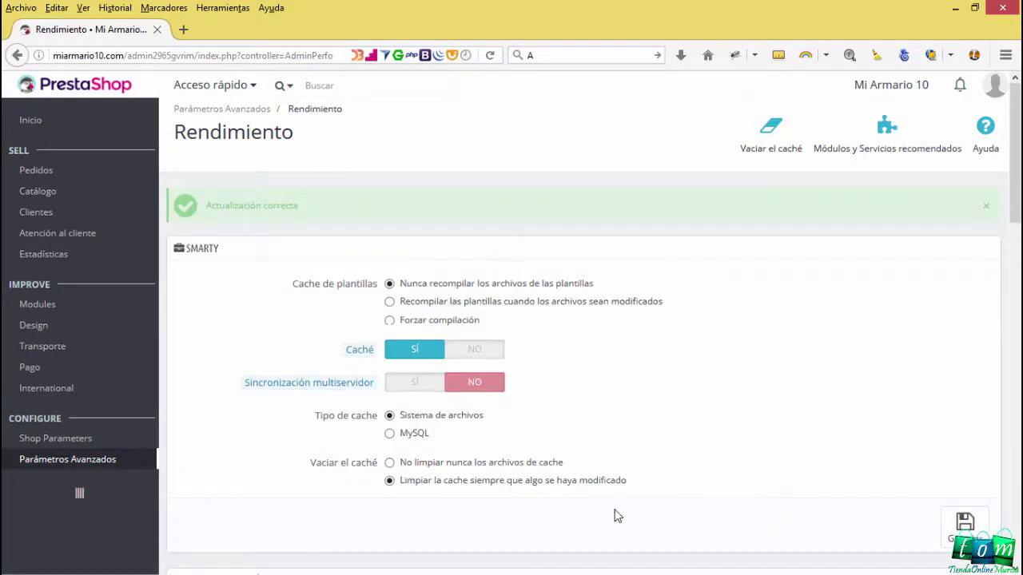
{"action": "scroll", "coordinate": [387, 395], "scroll_direction": "down", "scroll_amount": 8}
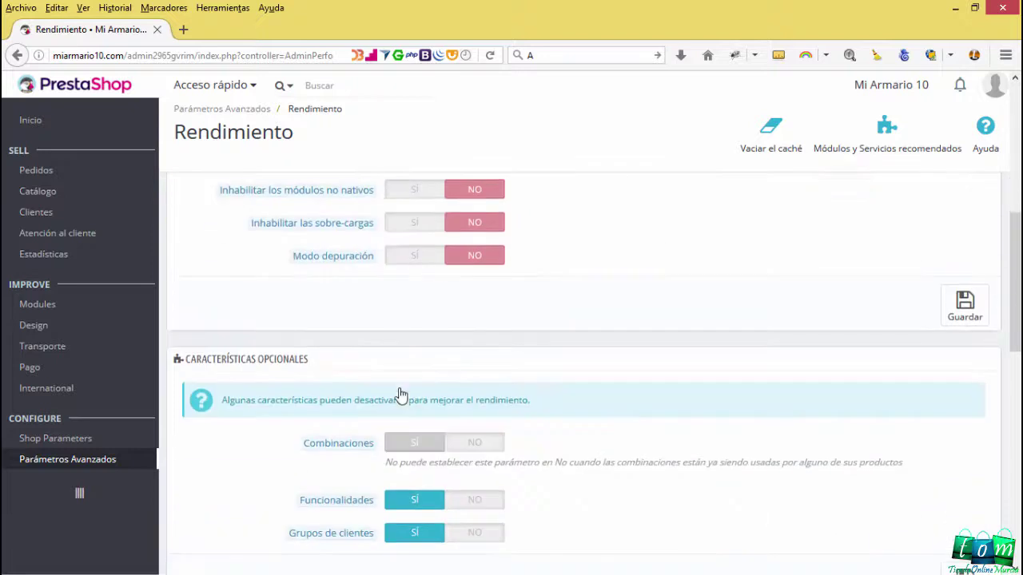
{"action": "scroll", "coordinate": [387, 340], "scroll_direction": "down", "scroll_amount": 5}
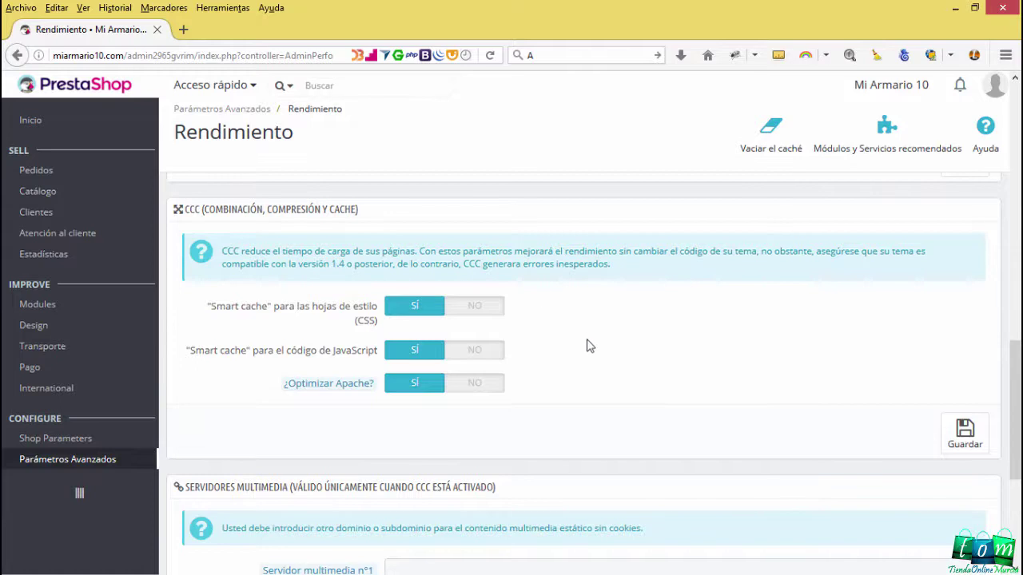
{"action": "scroll", "coordinate": [591, 354], "scroll_direction": "up", "scroll_amount": 12}
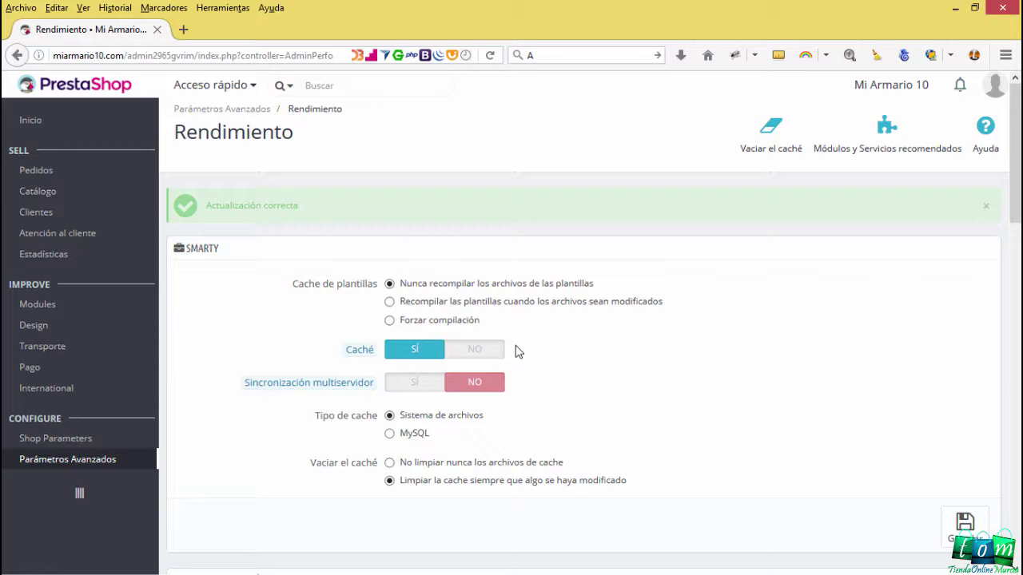
Set Smarty templates to Forzar compilación with the cache off, and save.
{"action": "left_click_drag", "start_coordinate": [223, 253], "coordinate": [199, 257]}
{"action": "left_click", "coordinate": [302, 296]}
{"action": "left_click", "coordinate": [389, 321]}
{"action": "left_click_drag", "start_coordinate": [486, 327], "coordinate": [399, 332]}
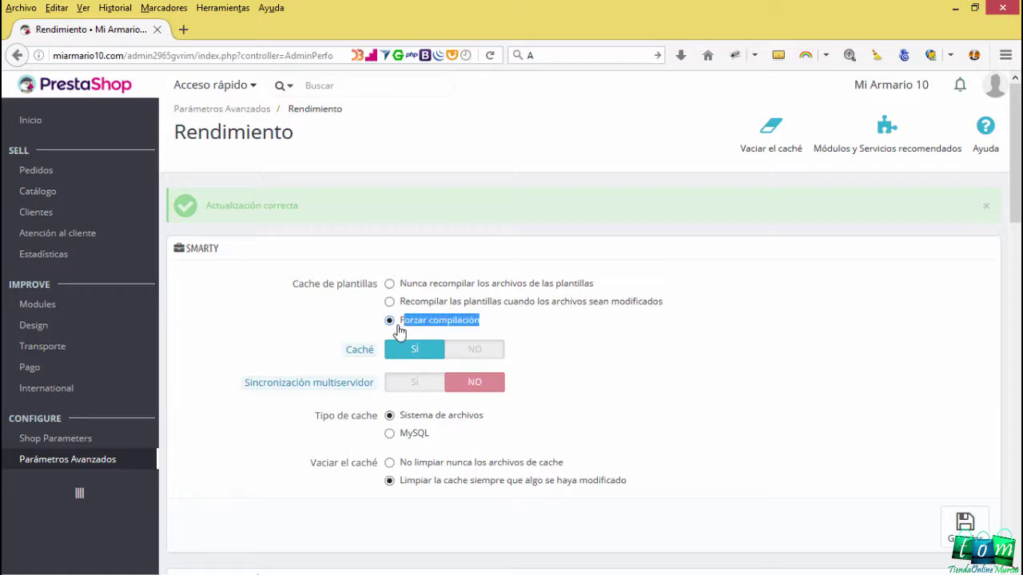
{"action": "left_click", "coordinate": [512, 323]}
{"action": "left_click", "coordinate": [477, 352]}
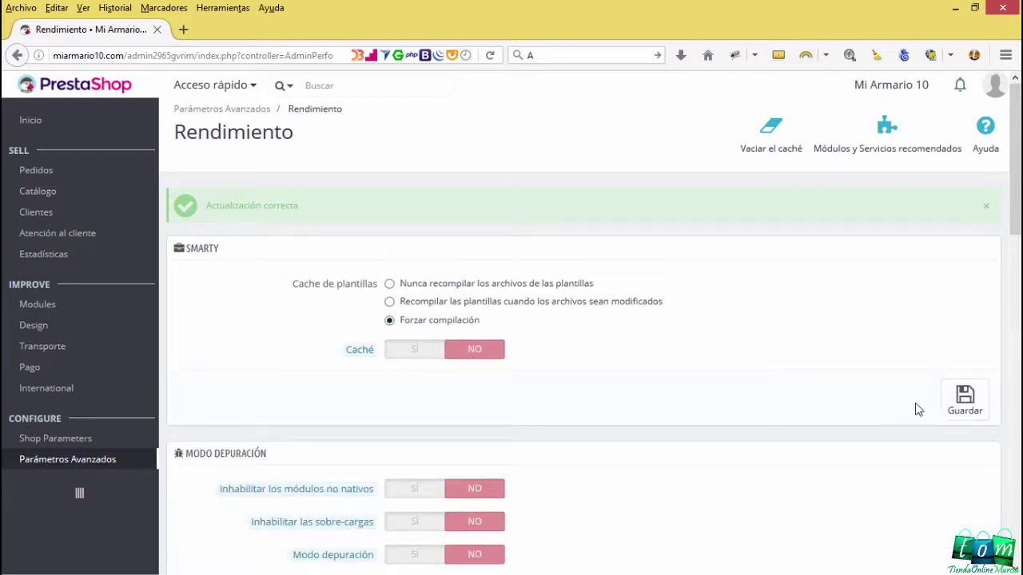
{"action": "left_click", "coordinate": [945, 405]}
Turn off CSS and JavaScript smart cache and Apache optimisation, then save the CCC settings.
{"action": "scroll", "coordinate": [604, 382], "scroll_direction": "down", "scroll_amount": 2}
{"action": "scroll", "coordinate": [605, 382], "scroll_direction": "down", "scroll_amount": 12}
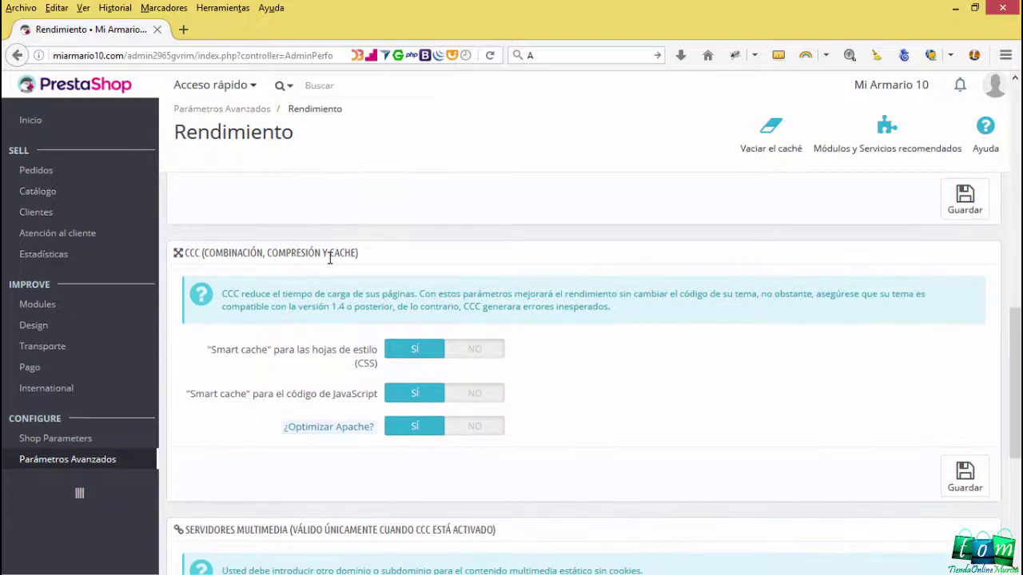
{"action": "left_click", "coordinate": [471, 350]}
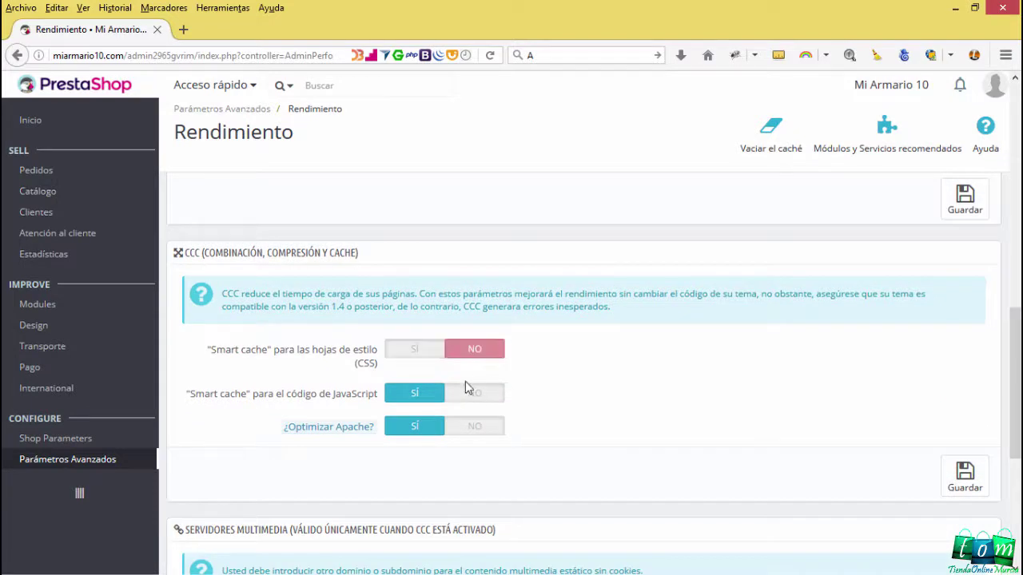
{"action": "left_click", "coordinate": [469, 397]}
{"action": "left_click", "coordinate": [472, 427]}
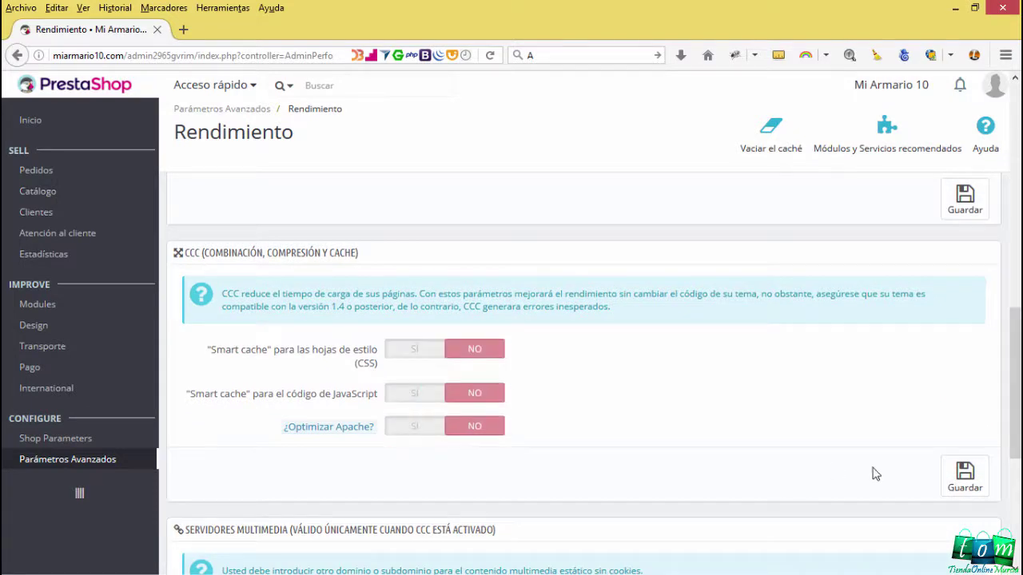
{"action": "left_click", "coordinate": [964, 483]}
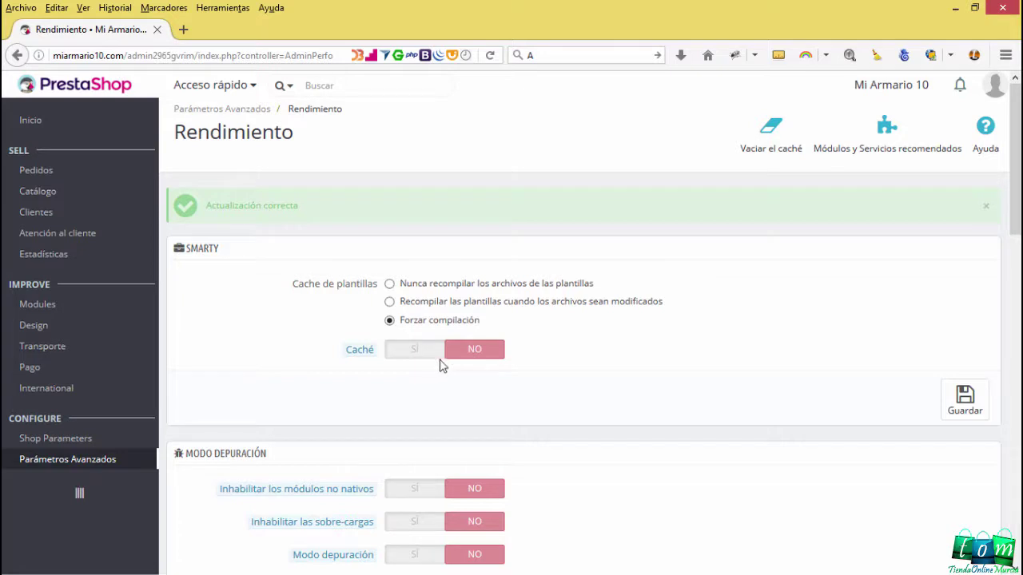
{"action": "left_click", "coordinate": [390, 286]}
{"action": "left_click", "coordinate": [414, 356]}
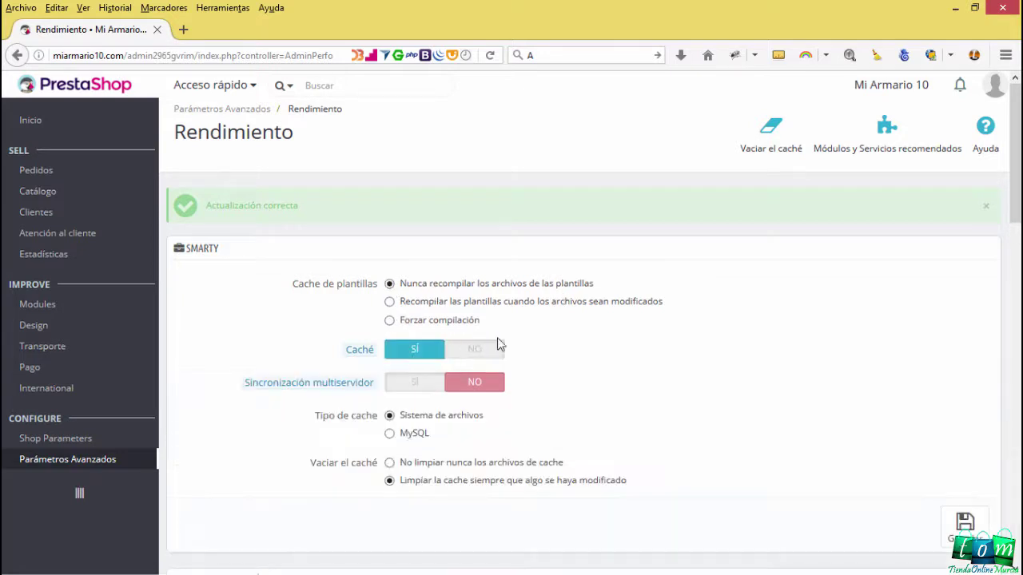
{"action": "scroll", "coordinate": [485, 389], "scroll_direction": "down", "scroll_amount": 5}
{"action": "scroll", "coordinate": [472, 397], "scroll_direction": "down", "scroll_amount": 5}
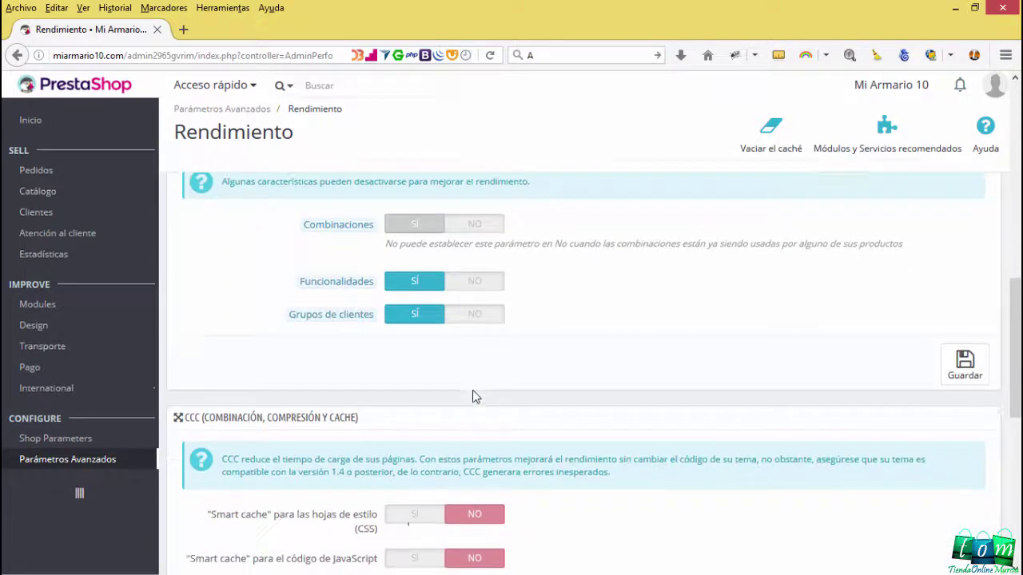
{"action": "left_click", "coordinate": [413, 309]}
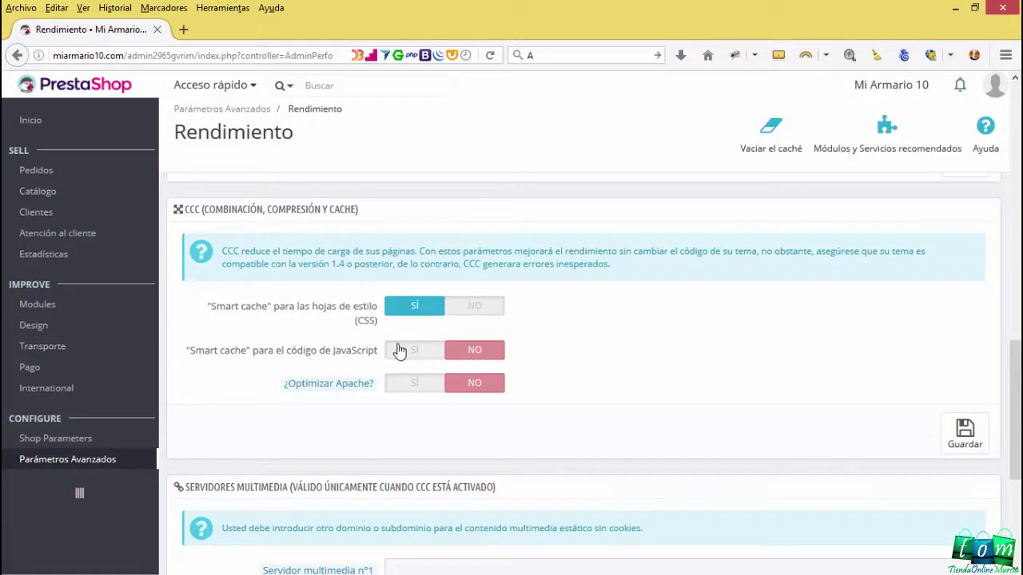
{"action": "left_click", "coordinate": [399, 350]}
{"action": "left_click", "coordinate": [406, 383]}
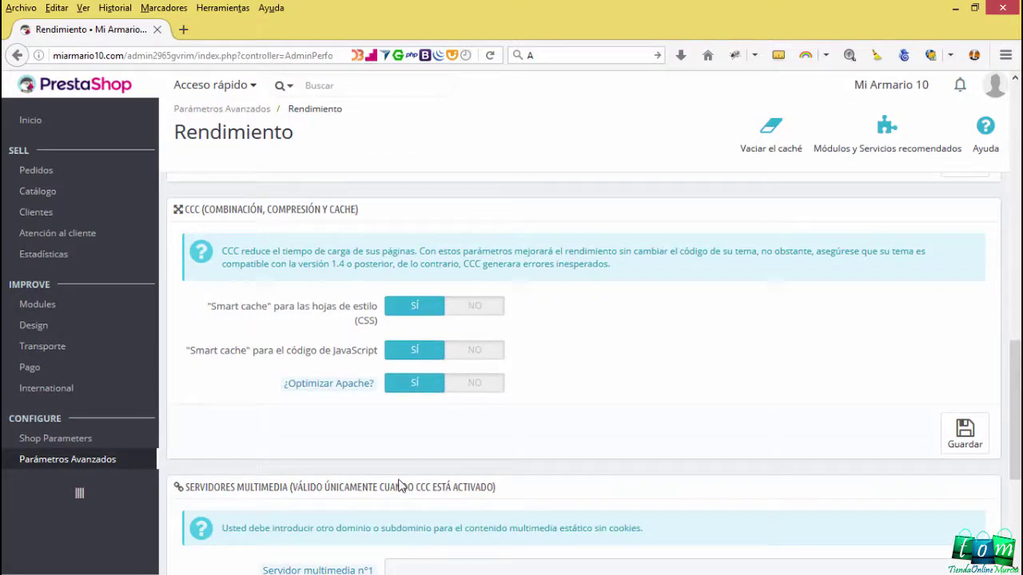
{"action": "left_click", "coordinate": [470, 308]}
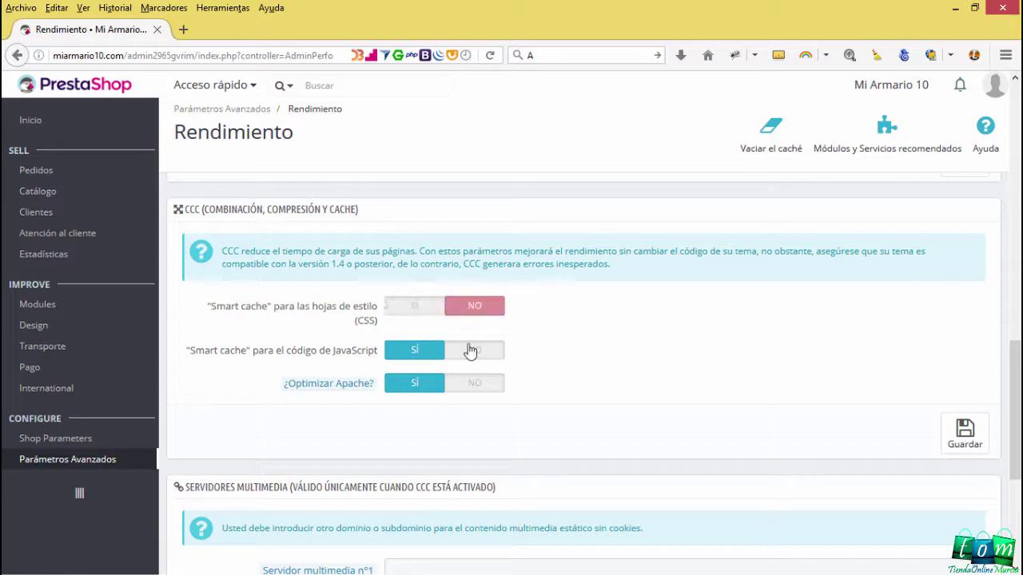
{"action": "left_click", "coordinate": [472, 350]}
{"action": "left_click", "coordinate": [471, 384]}
{"action": "scroll", "coordinate": [485, 424], "scroll_direction": "up", "scroll_amount": 10}
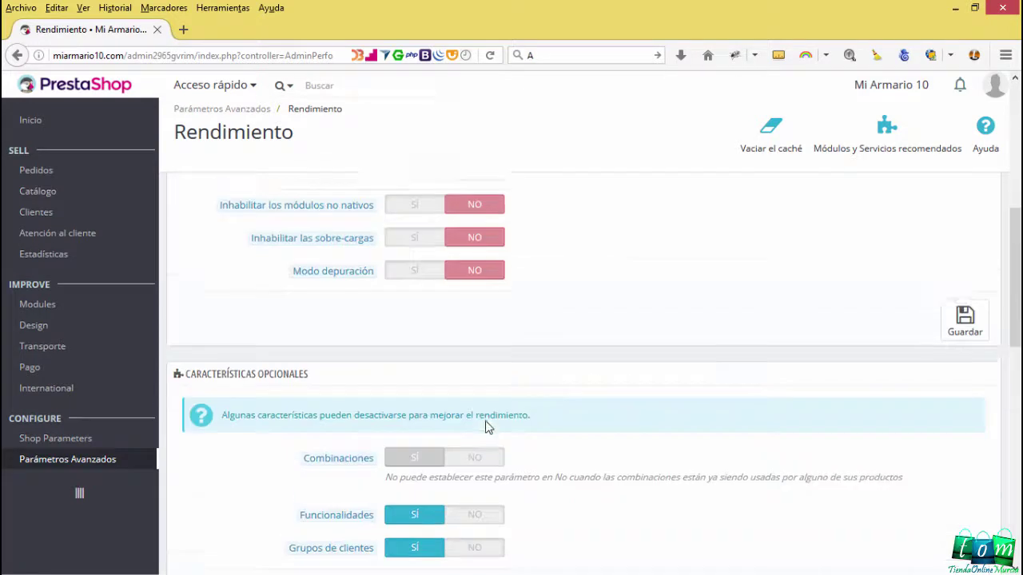
{"action": "scroll", "coordinate": [488, 428], "scroll_direction": "up", "scroll_amount": 3}
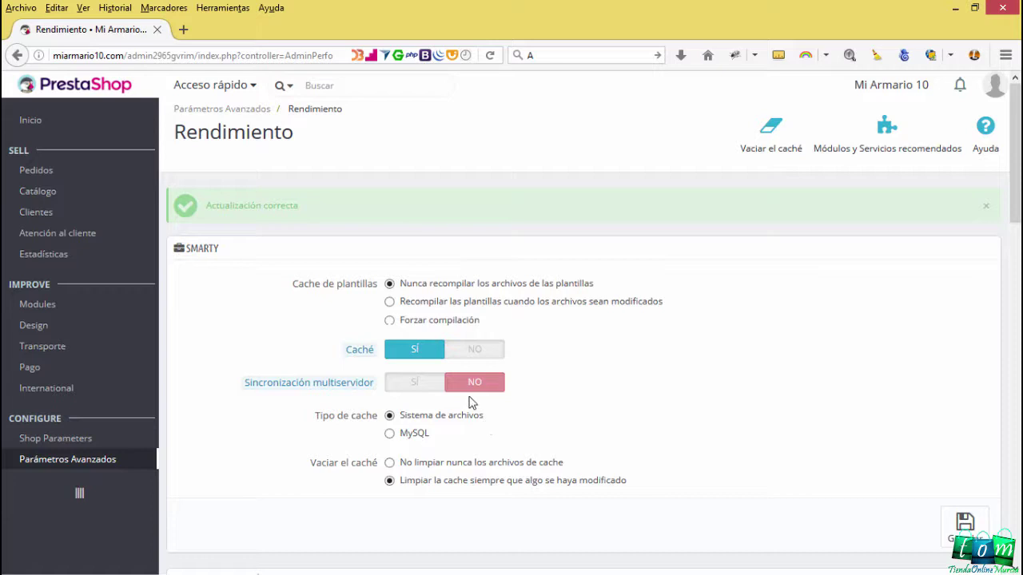
{"action": "left_click", "coordinate": [389, 321]}
{"action": "left_click", "coordinate": [479, 354]}
{"action": "left_click", "coordinate": [964, 399]}
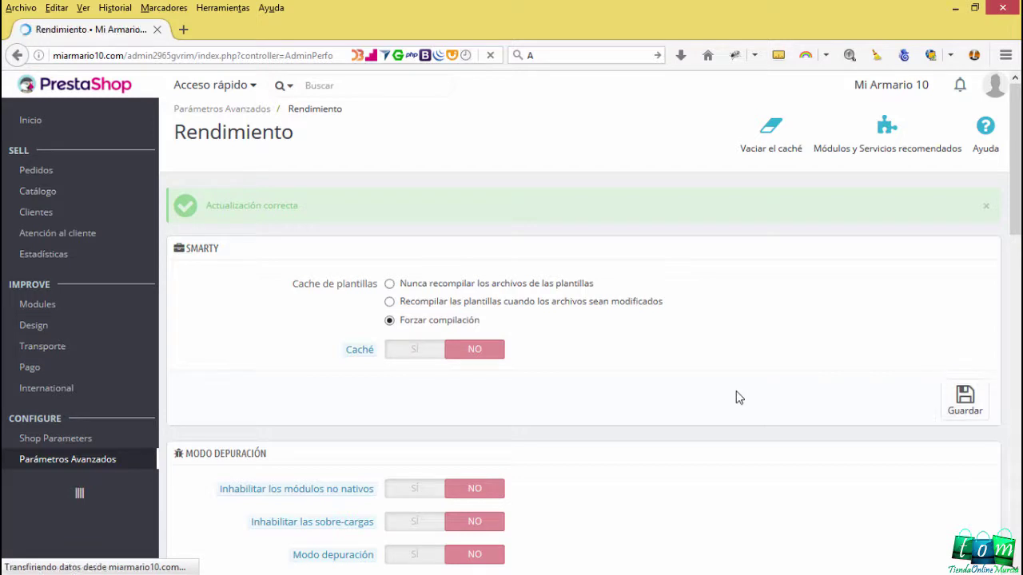
{"action": "scroll", "coordinate": [635, 405], "scroll_direction": "down", "scroll_amount": 10}
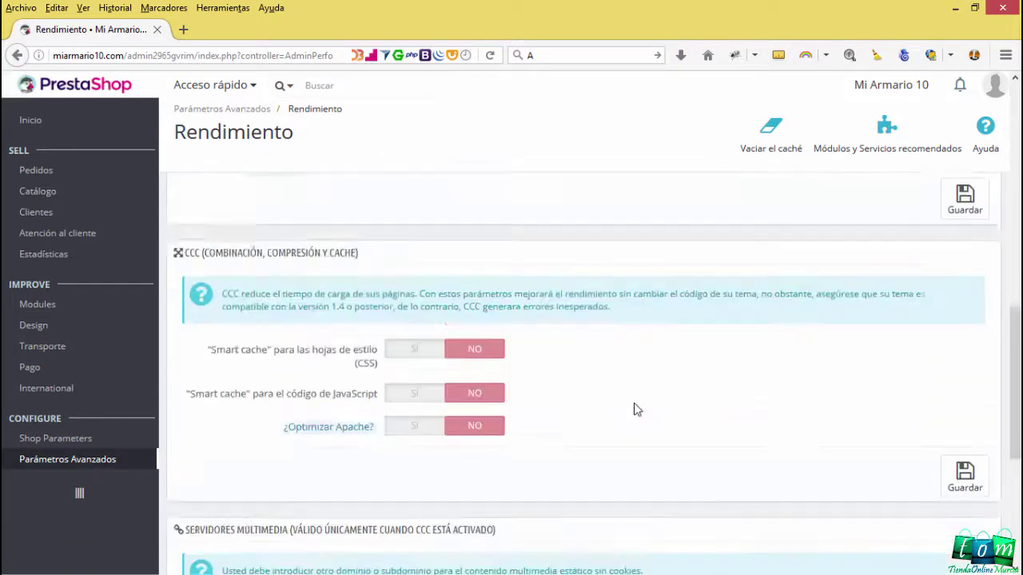
{"action": "scroll", "coordinate": [846, 408], "scroll_direction": "up", "scroll_amount": 2}
{"action": "scroll", "coordinate": [846, 408], "scroll_direction": "up", "scroll_amount": 1}
{"action": "left_click", "coordinate": [964, 390]}
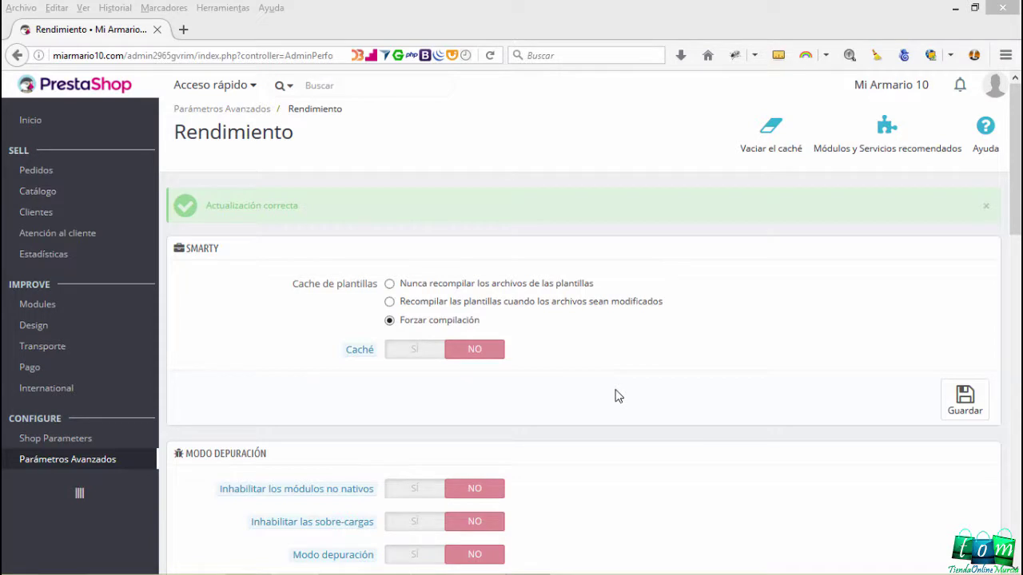
{"action": "right_click", "coordinate": [879, 91]}
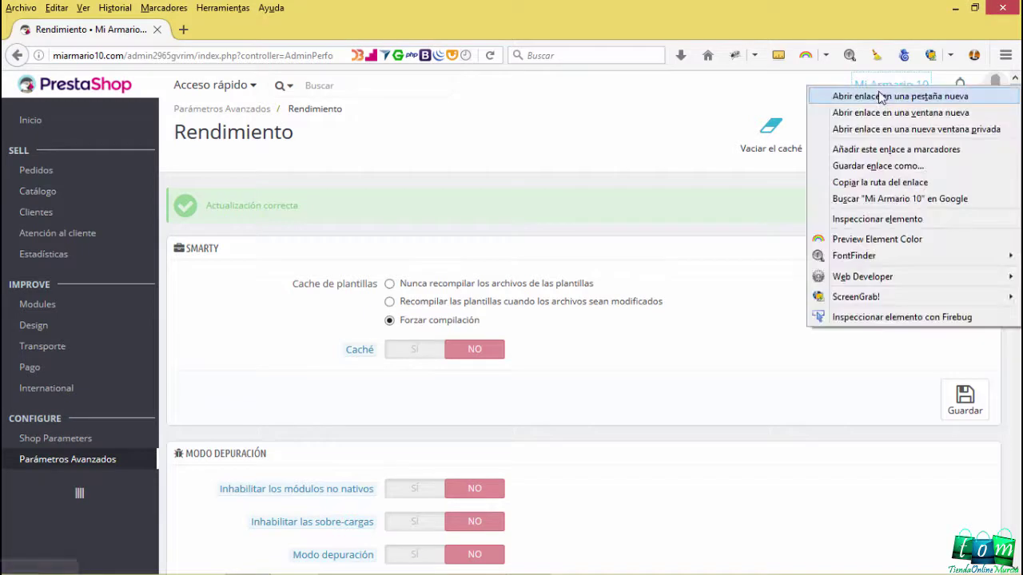
{"action": "left_click", "coordinate": [881, 97]}
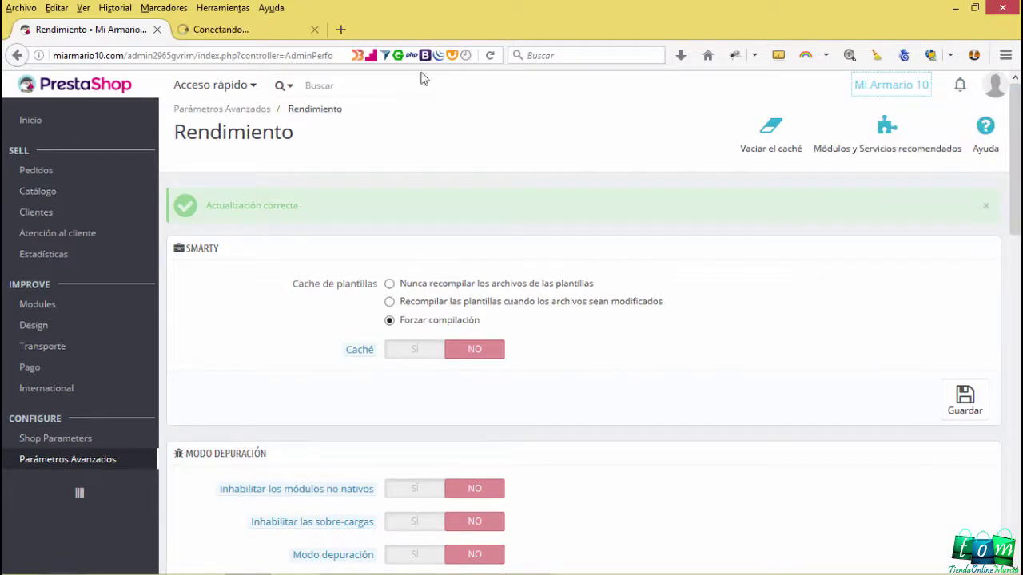
{"action": "left_click", "coordinate": [267, 35]}
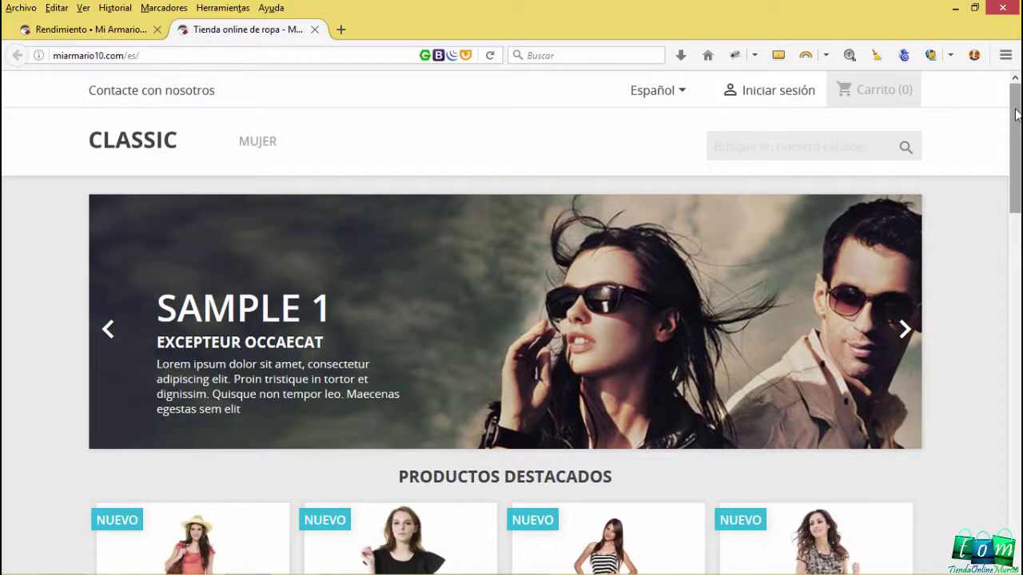
{"action": "left_click_drag", "start_coordinate": [1015, 114], "coordinate": [1015, 463]}
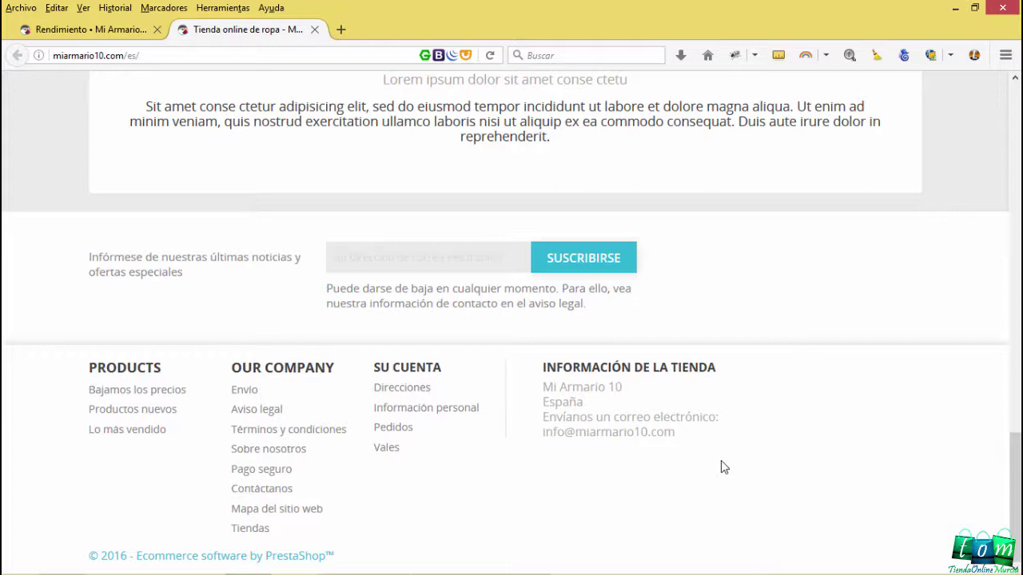
{"action": "left_click_drag", "start_coordinate": [570, 411], "coordinate": [542, 385]}
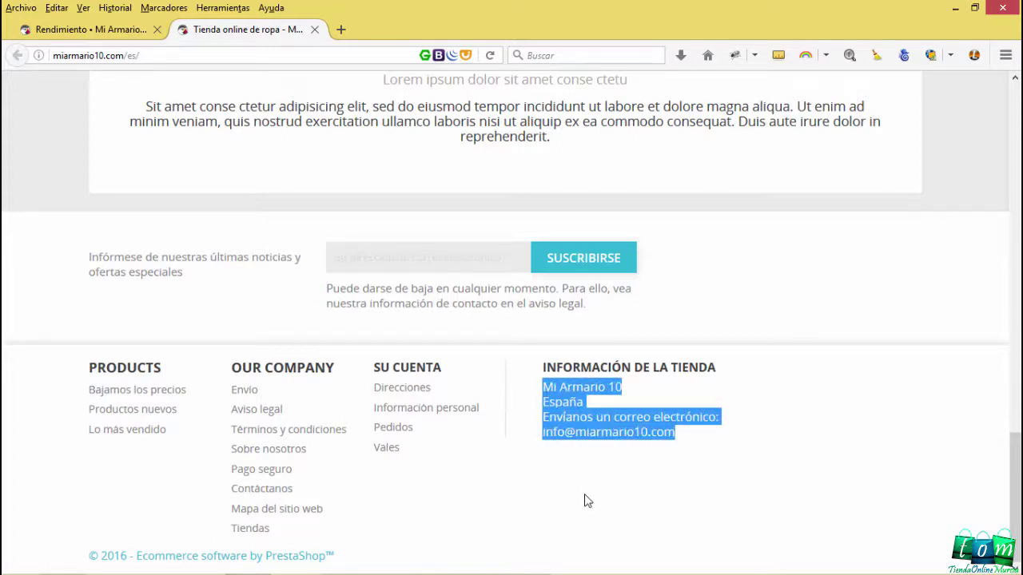
{"action": "left_click", "coordinate": [635, 391]}
{"action": "left_click_drag", "start_coordinate": [622, 388], "coordinate": [537, 400]}
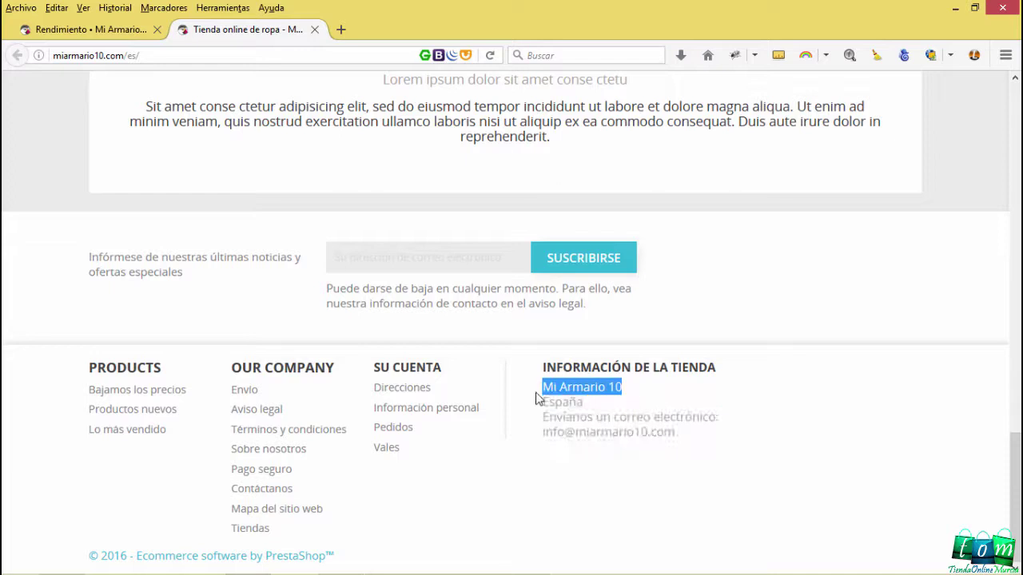
{"action": "left_click", "coordinate": [635, 398]}
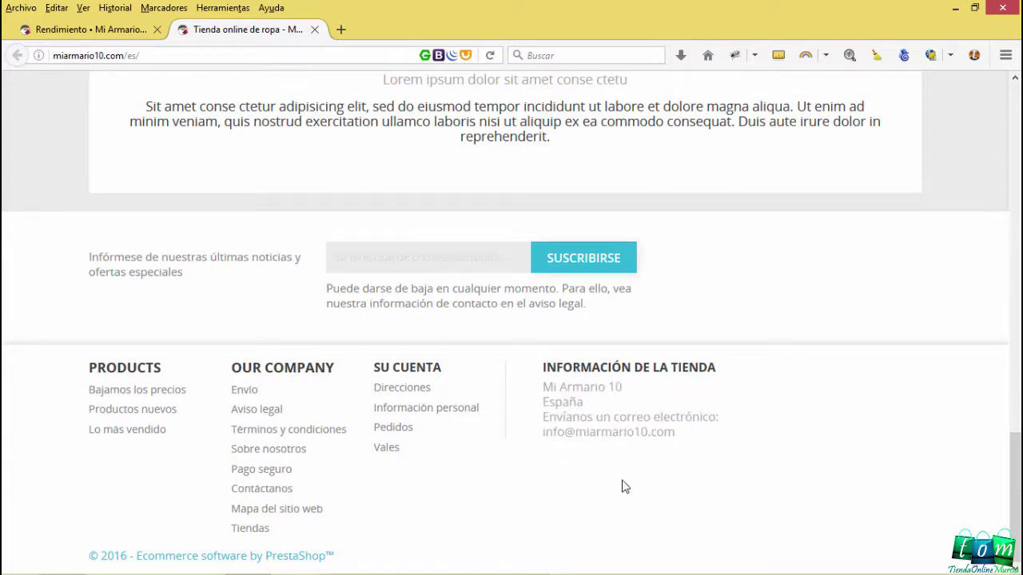
{"action": "left_click_drag", "start_coordinate": [543, 432], "coordinate": [687, 442]}
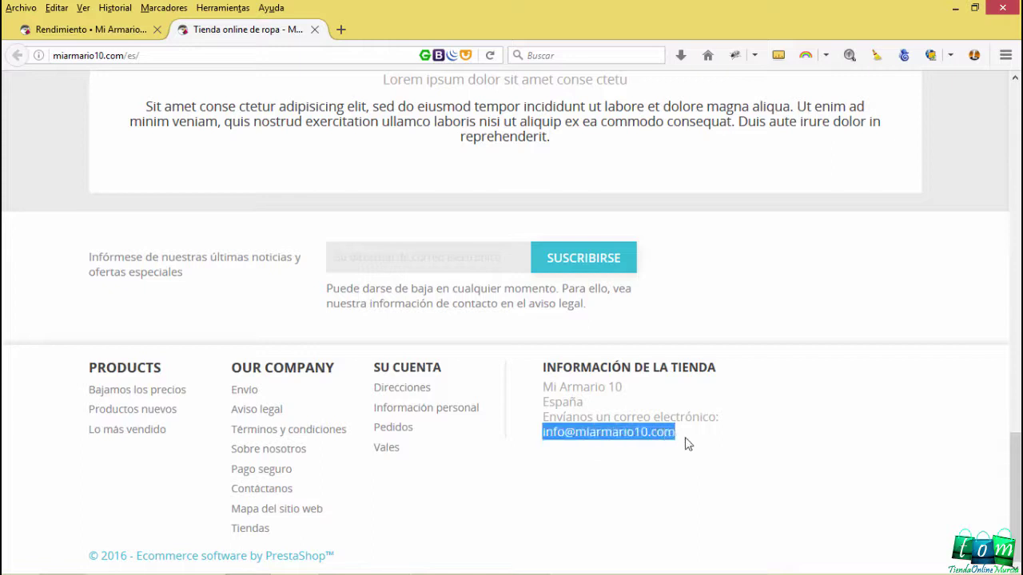
{"action": "left_click", "coordinate": [627, 477]}
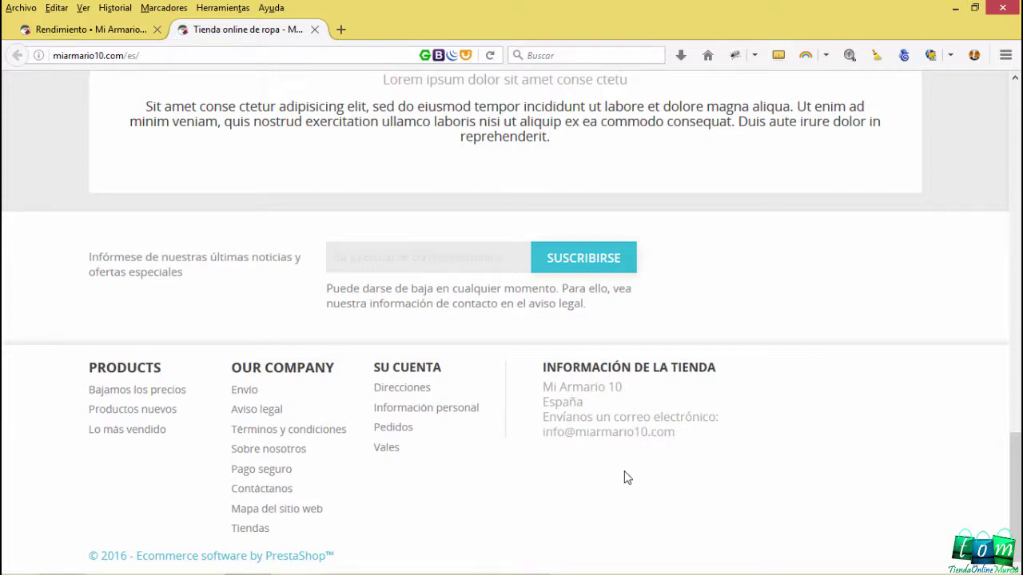
In the admin, go to Shop Parameters > Contact > Contactos de la tienda to list the five Miami stores.
{"action": "left_click", "coordinate": [85, 29]}
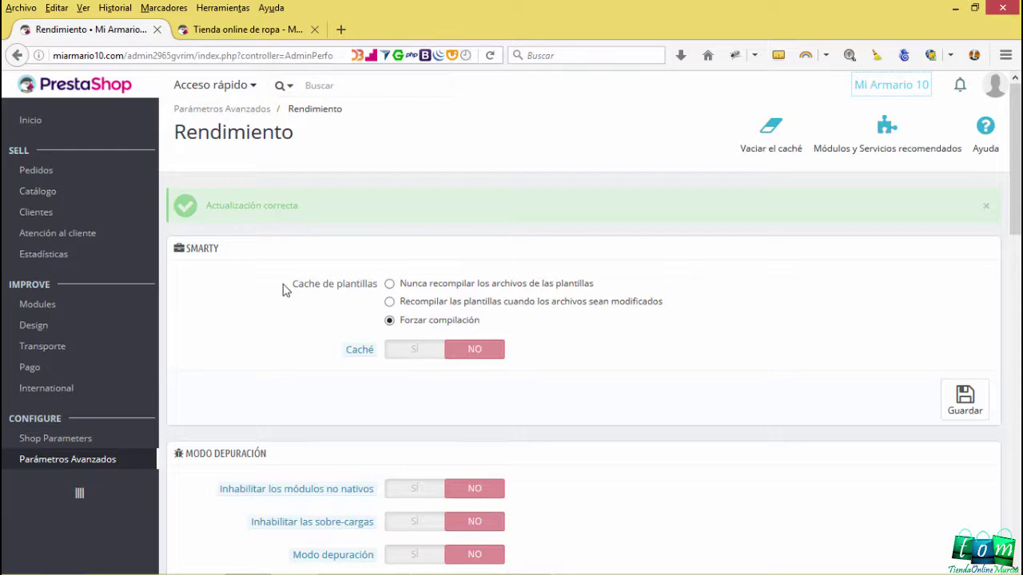
{"action": "mouse_move", "coordinate": [32, 444]}
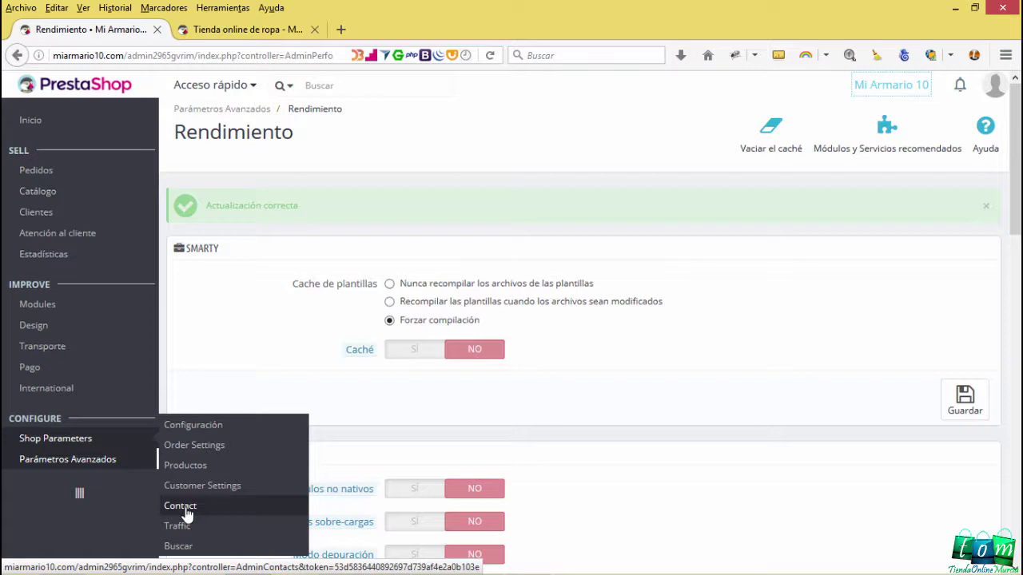
{"action": "left_click", "coordinate": [186, 511]}
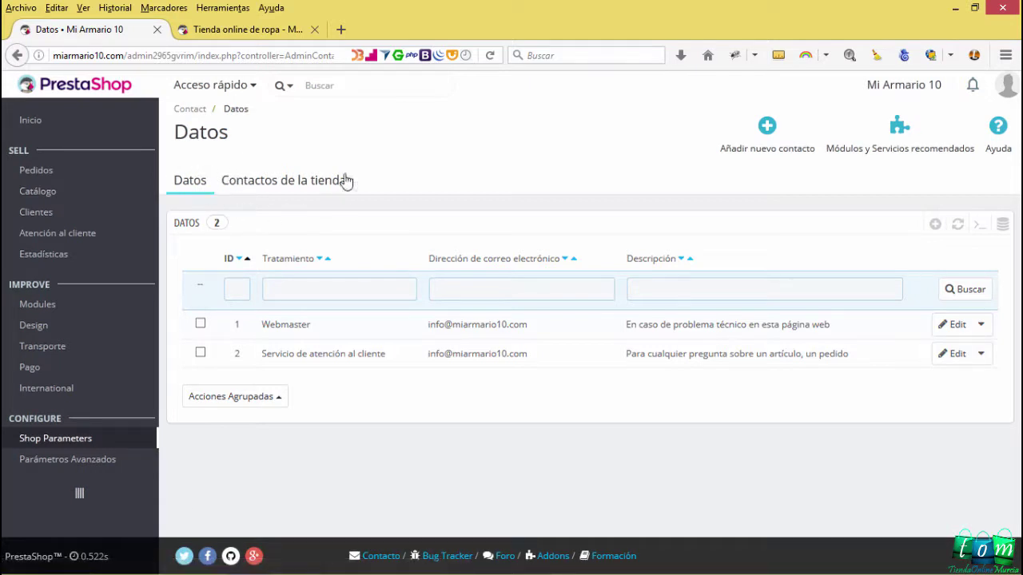
{"action": "left_click", "coordinate": [276, 190]}
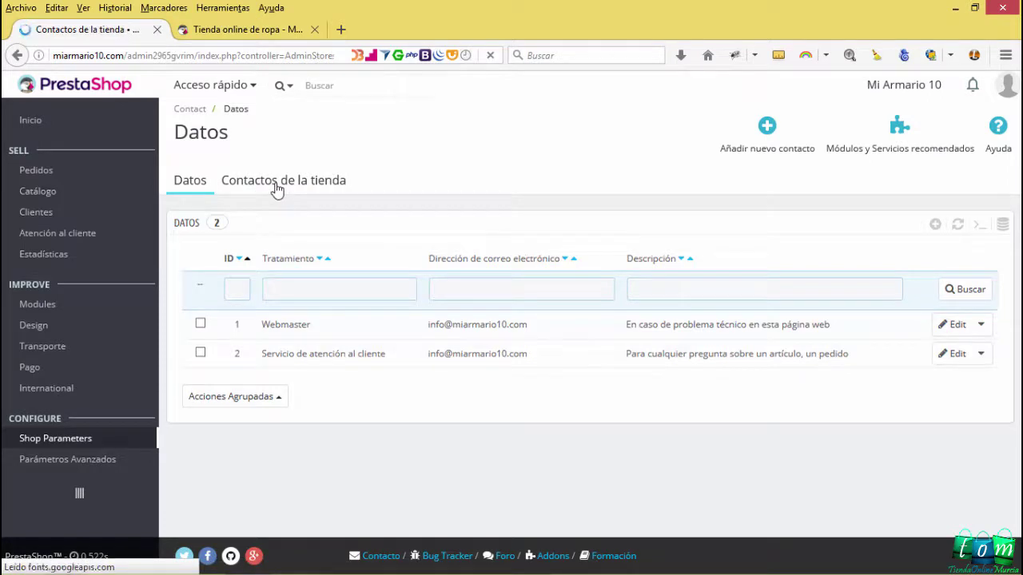
{"action": "scroll", "coordinate": [397, 200], "scroll_direction": "down", "scroll_amount": 3}
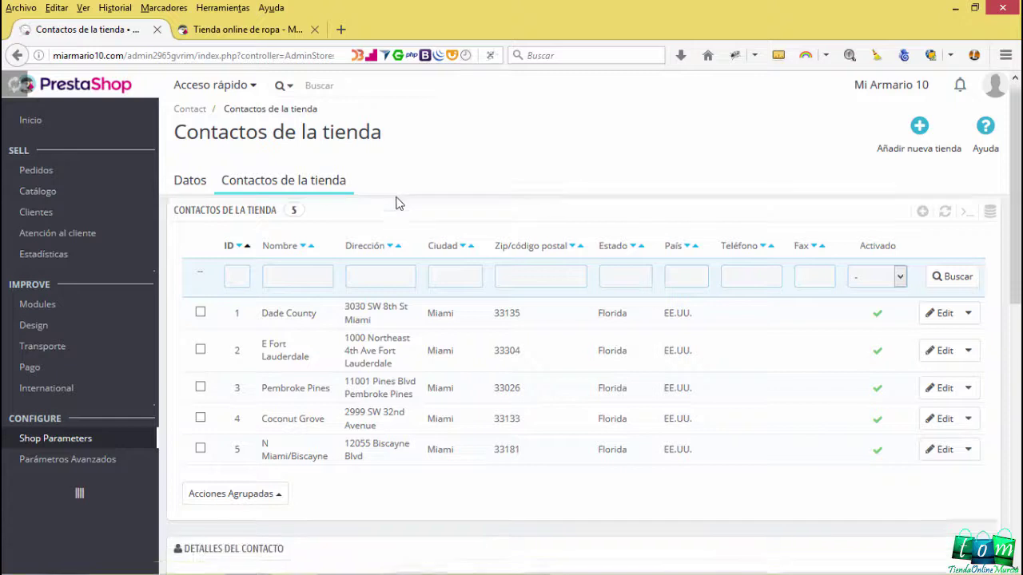
{"action": "scroll", "coordinate": [397, 199], "scroll_direction": "down", "scroll_amount": 5}
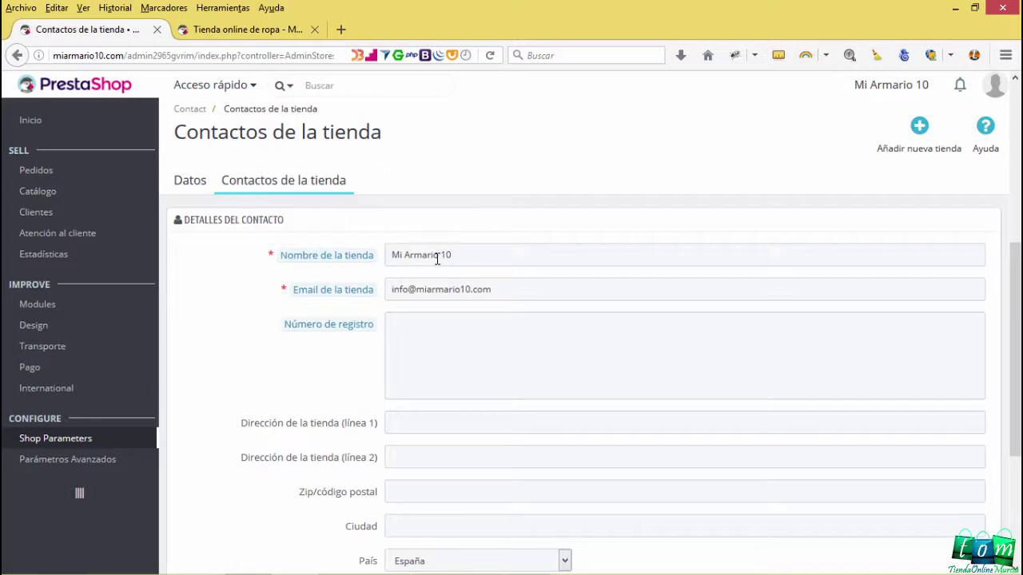
{"action": "mouse_move", "coordinate": [327, 297]}
{"action": "left_click", "coordinate": [244, 32]}
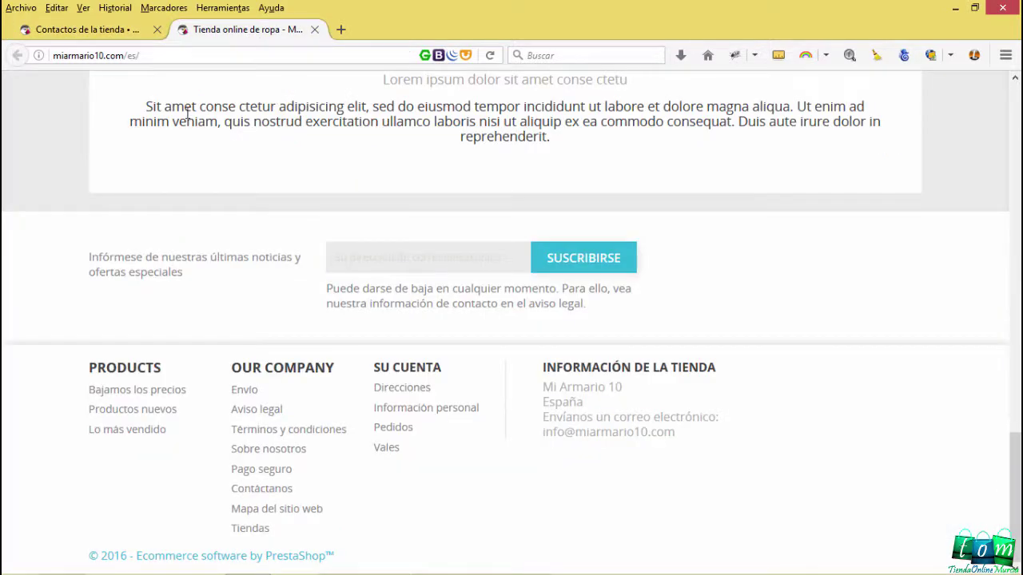
{"action": "left_click", "coordinate": [118, 32]}
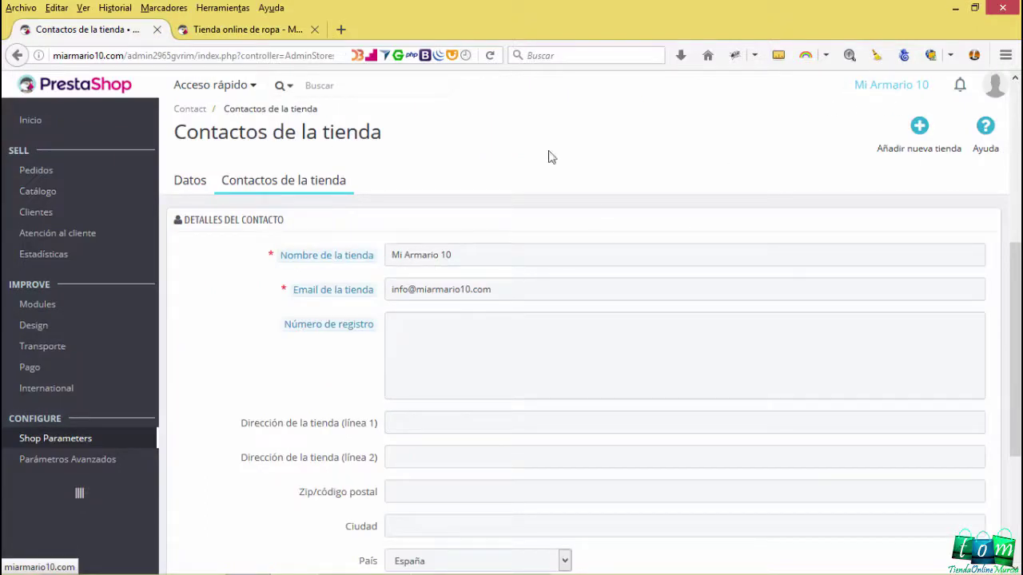
Enter the store's street address, postcode 30015 and city Murcia.
{"action": "scroll", "coordinate": [423, 360], "scroll_direction": "down", "scroll_amount": 2}
{"action": "left_click", "coordinate": [416, 341]}
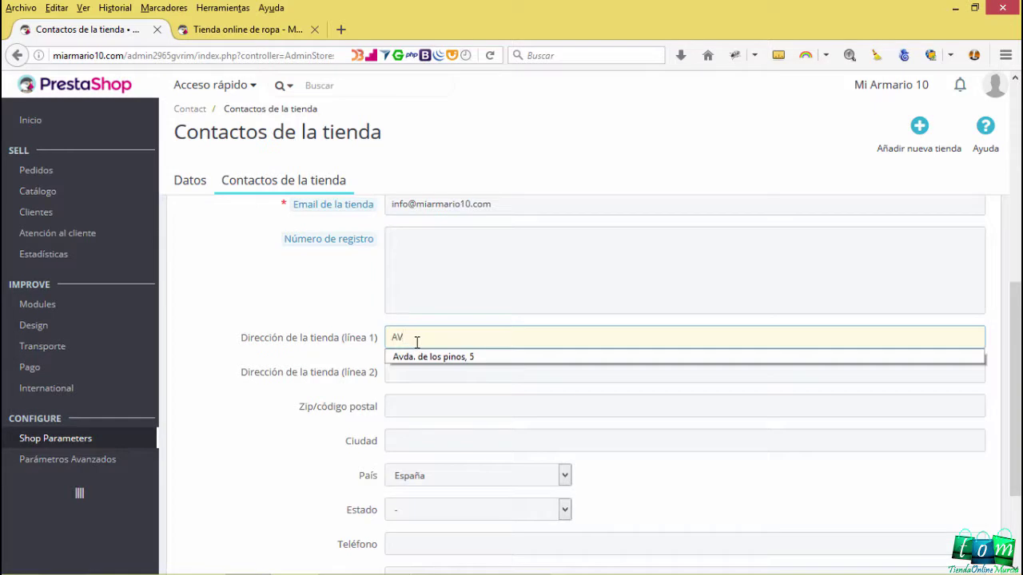
{"action": "key", "text": "BackSpace"}
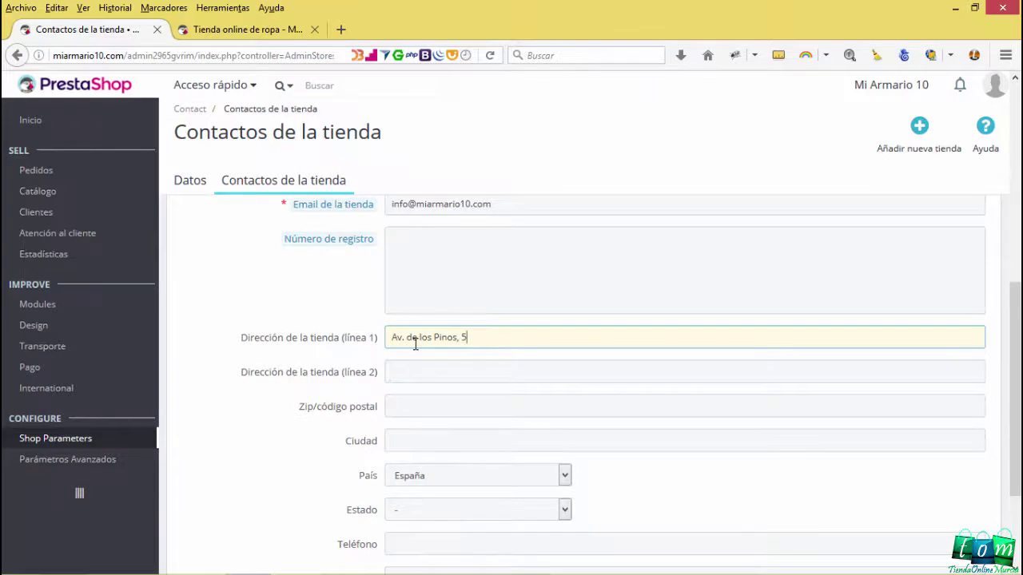
{"action": "scroll", "coordinate": [420, 336], "scroll_direction": "down", "scroll_amount": 2}
{"action": "left_click", "coordinate": [424, 320]}
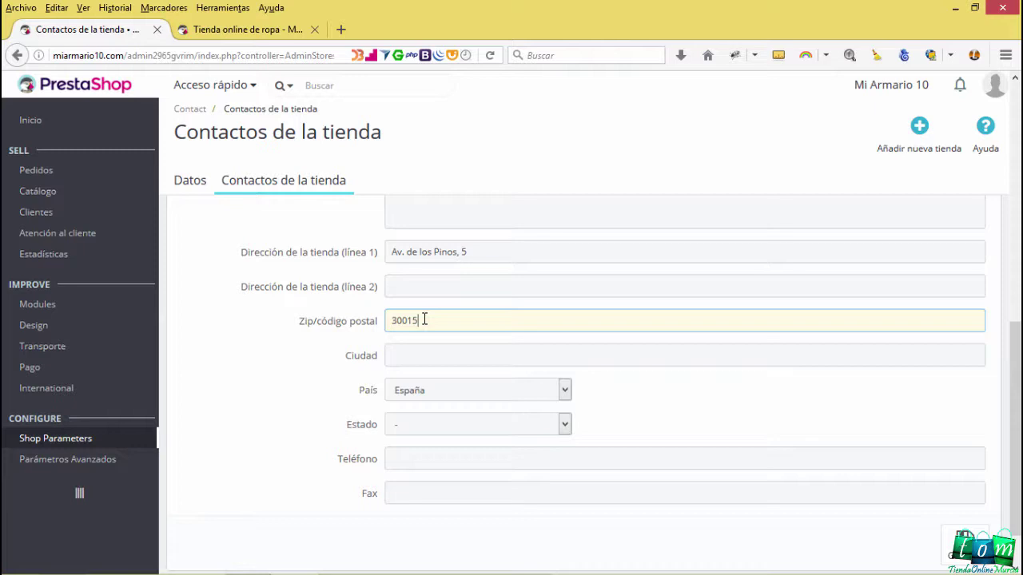
{"action": "left_click", "coordinate": [420, 355]}
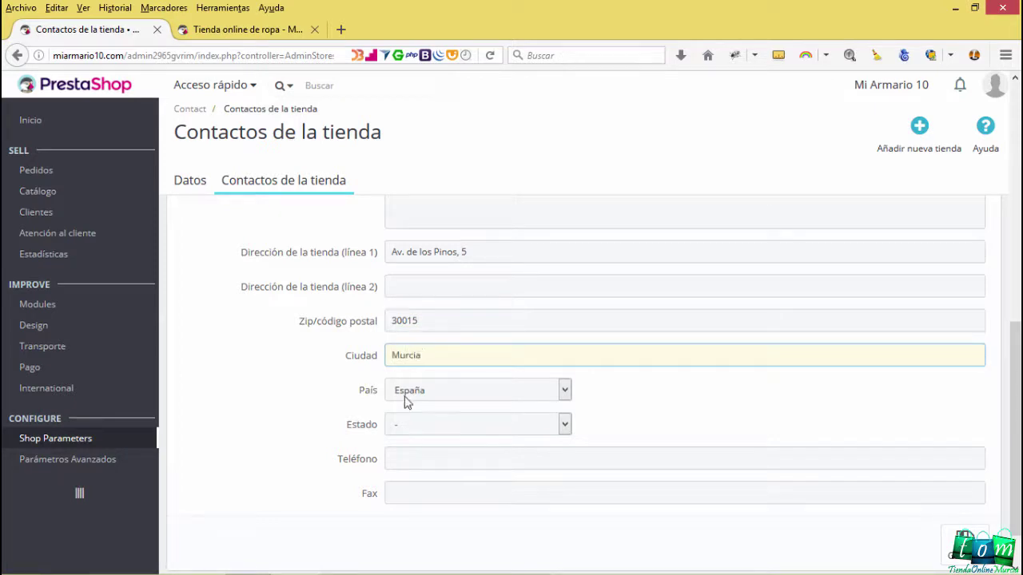
Choose Murcia as the province, enter the store phone number, and save the contact details.
{"action": "left_click", "coordinate": [408, 428]}
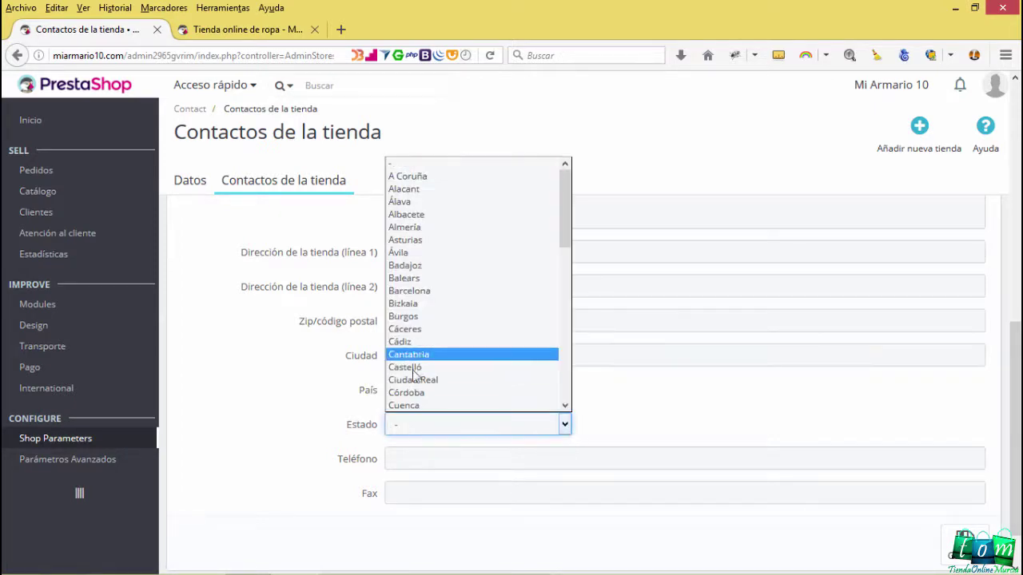
{"action": "scroll", "coordinate": [413, 311], "scroll_direction": "down", "scroll_amount": 8}
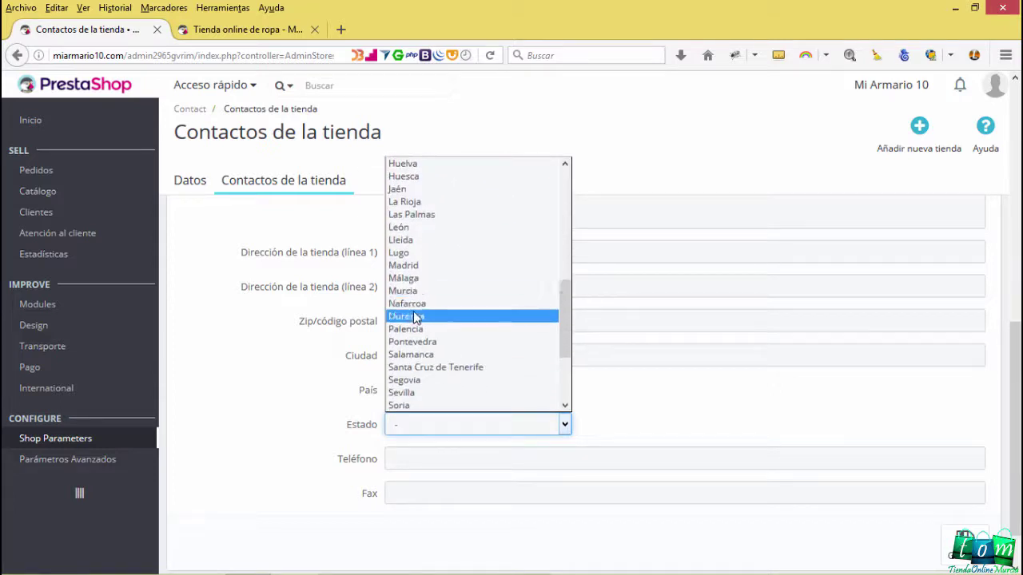
{"action": "left_click", "coordinate": [413, 292]}
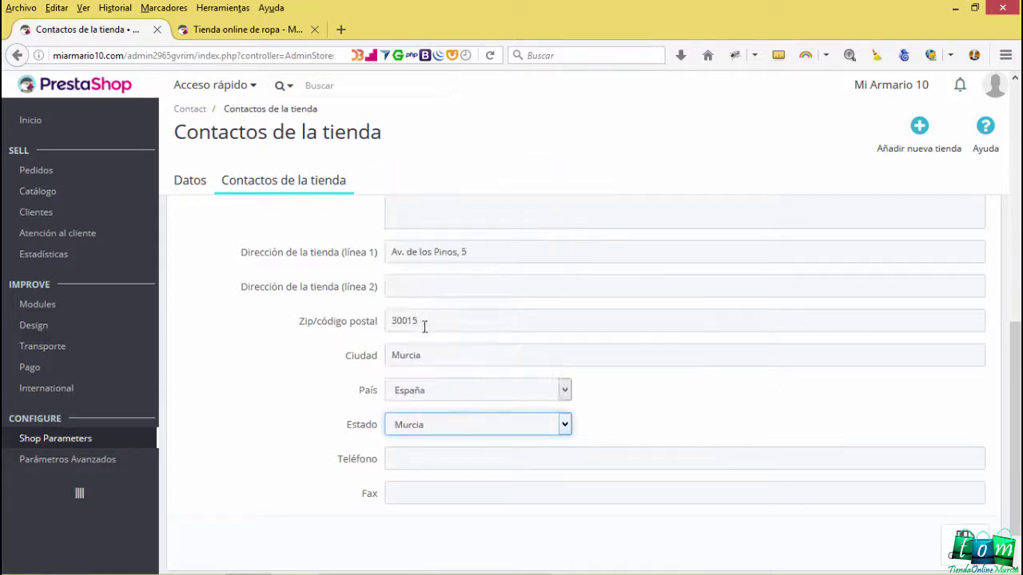
{"action": "left_click", "coordinate": [425, 458]}
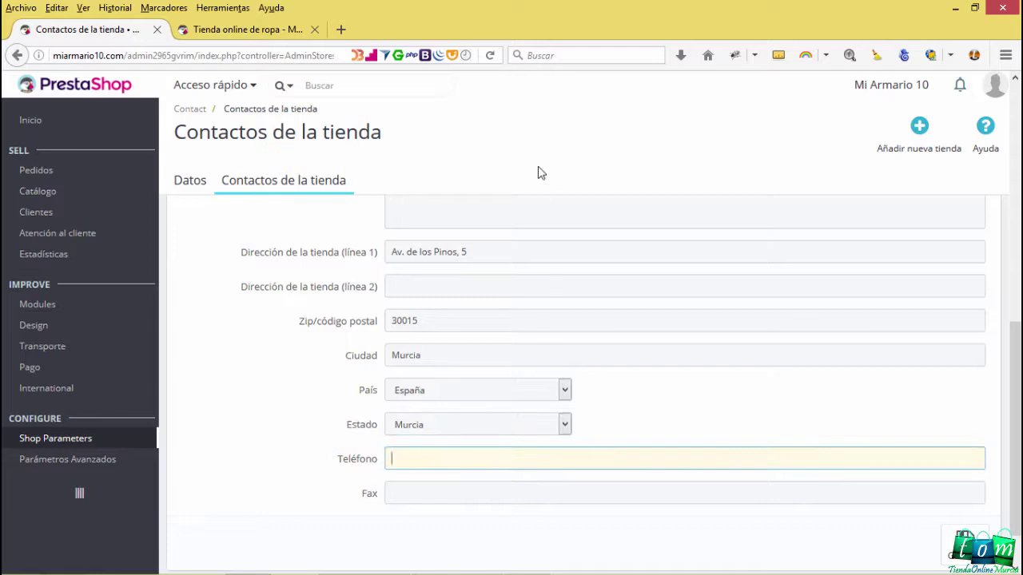
{"action": "scroll", "coordinate": [310, 401], "scroll_direction": "down", "scroll_amount": 1}
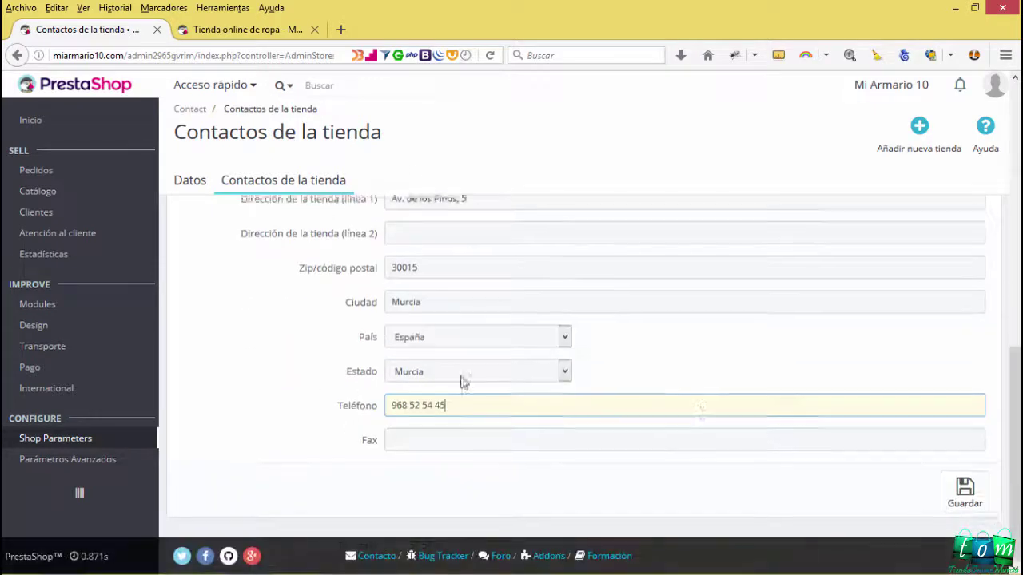
{"action": "left_click", "coordinate": [959, 501]}
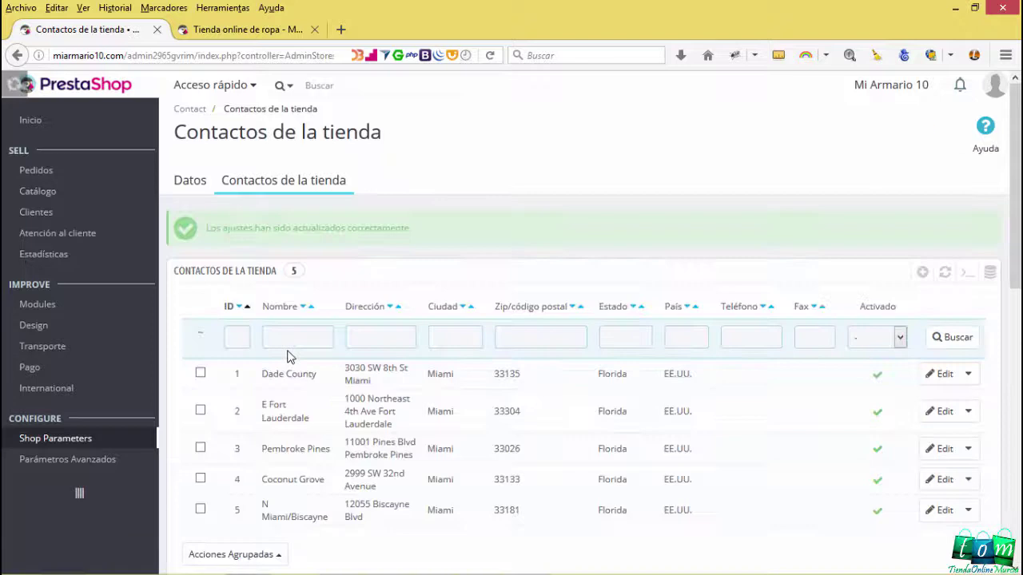
Reload the storefront and check the footer shows the new address, 30015 Murcia, España and phone.
{"action": "left_click", "coordinate": [249, 34]}
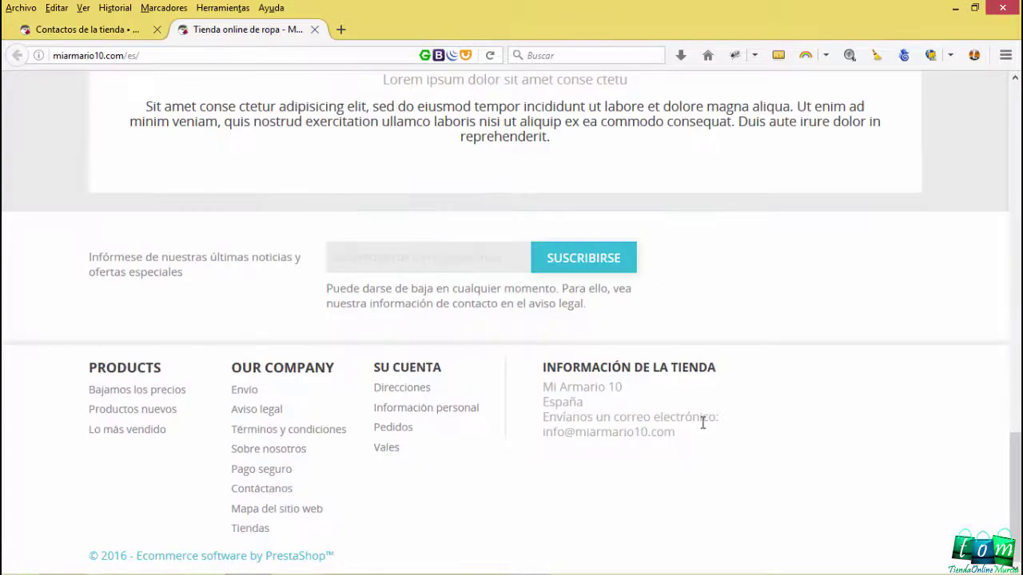
{"action": "key", "text": "F5"}
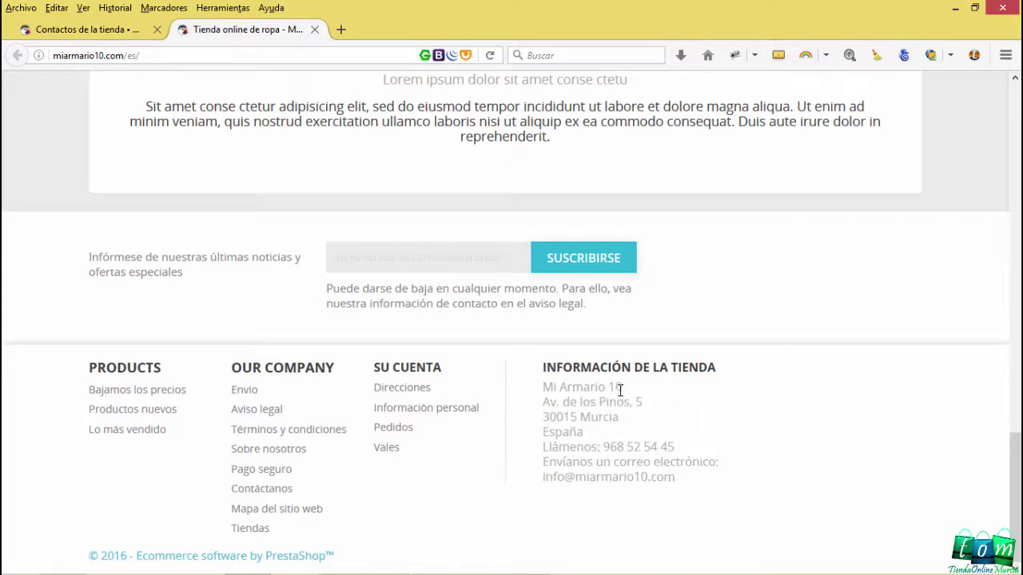
{"action": "triple_click", "coordinate": [584, 390]}
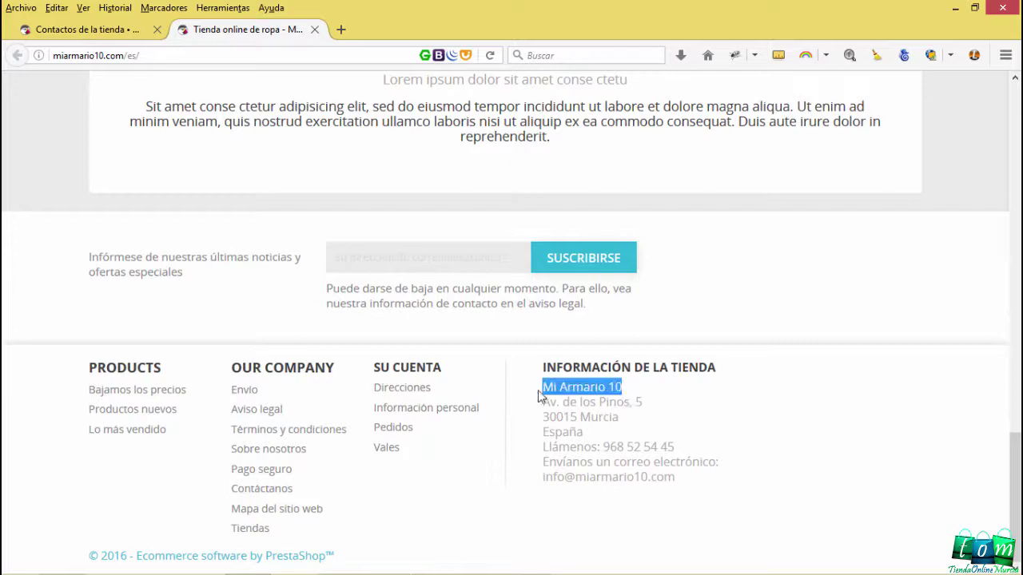
{"action": "left_click", "coordinate": [628, 402]}
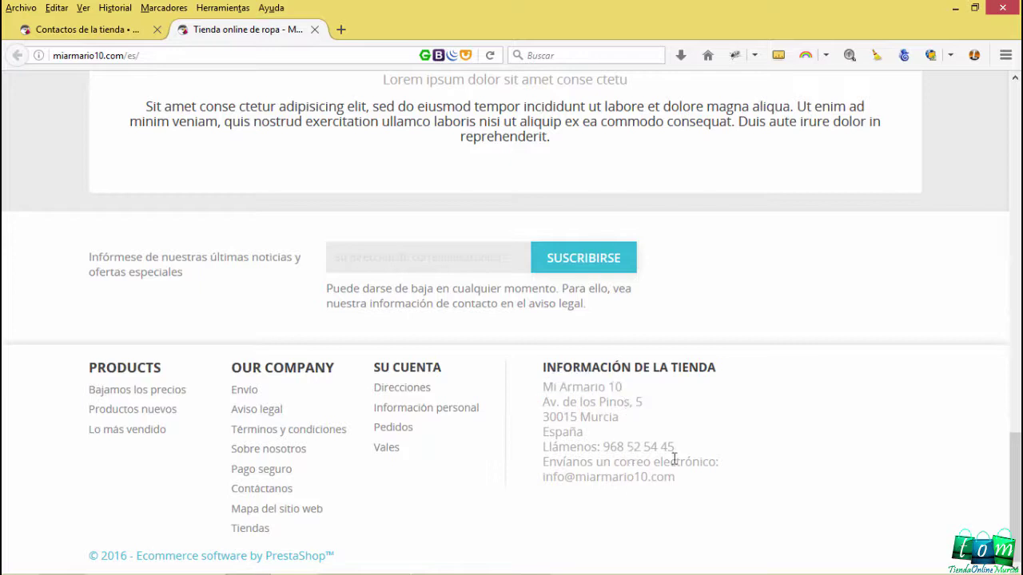
{"action": "left_click_drag", "start_coordinate": [675, 449], "coordinate": [551, 404]}
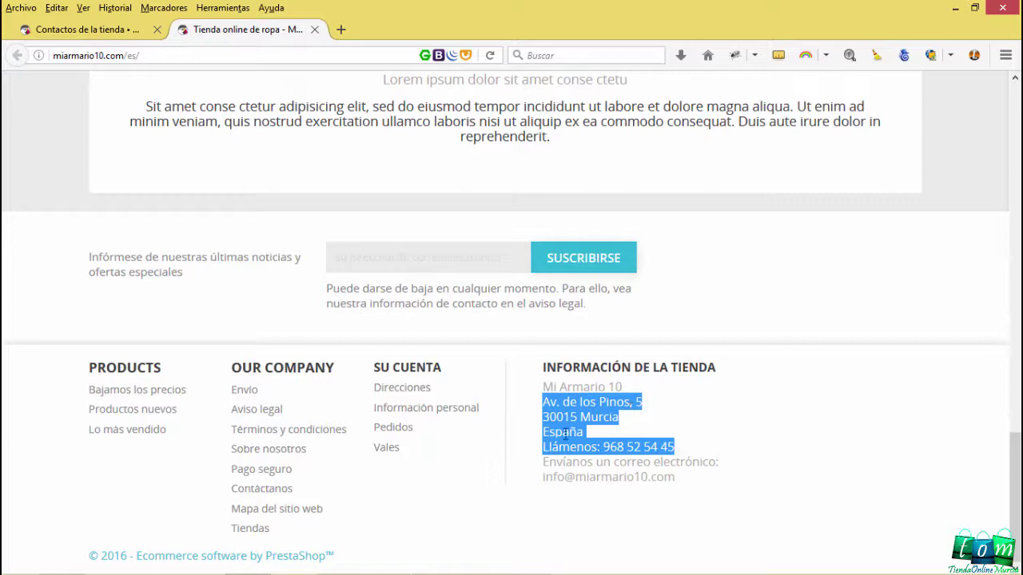
{"action": "left_click", "coordinate": [669, 450]}
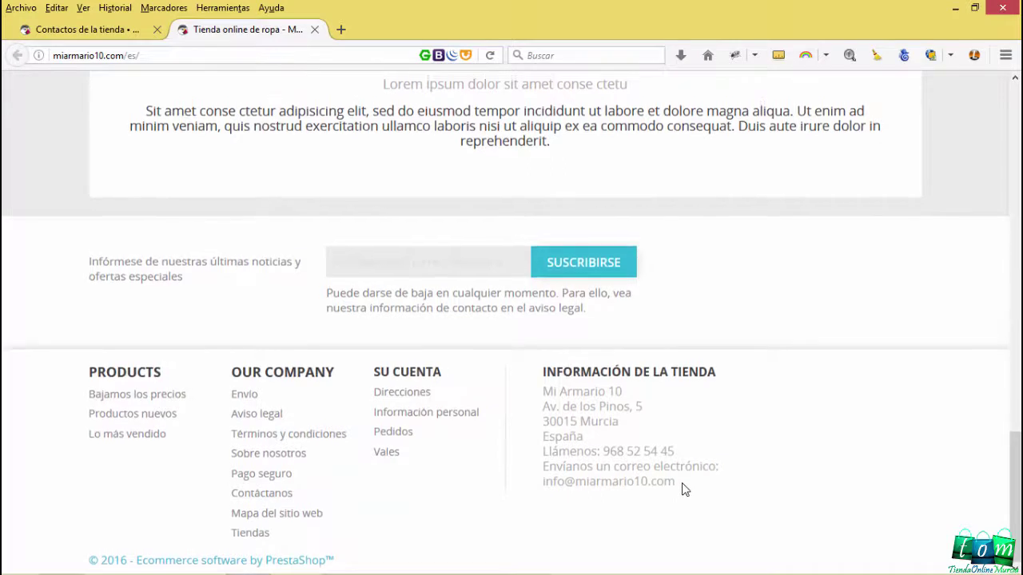
Check the updated phone number in the storefront header.
{"action": "scroll", "coordinate": [684, 490], "scroll_direction": "up", "scroll_amount": 10}
{"action": "scroll", "coordinate": [684, 489], "scroll_direction": "up", "scroll_amount": 5}
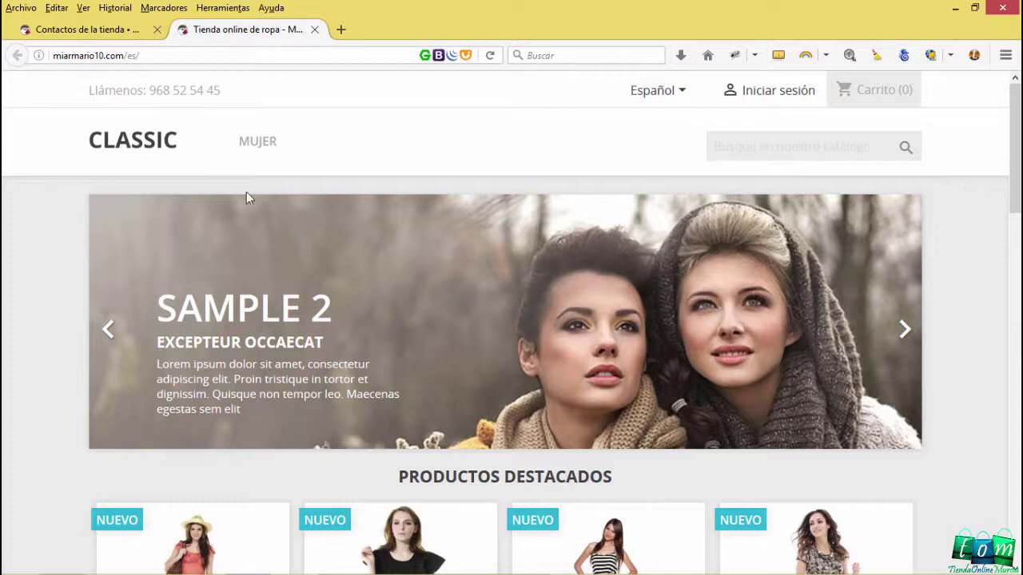
{"action": "left_click_drag", "start_coordinate": [221, 91], "coordinate": [85, 94]}
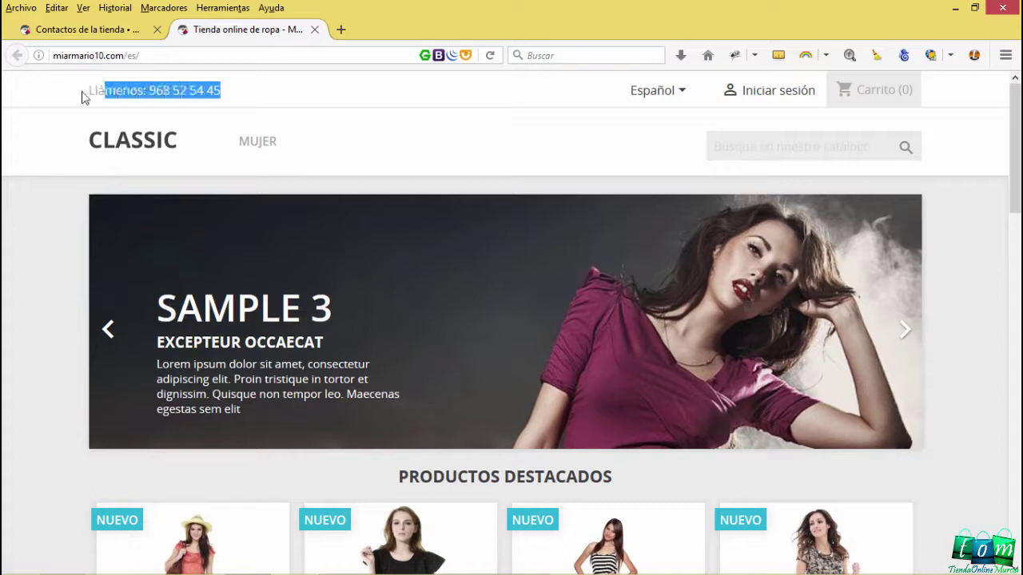
{"action": "left_click", "coordinate": [972, 359]}
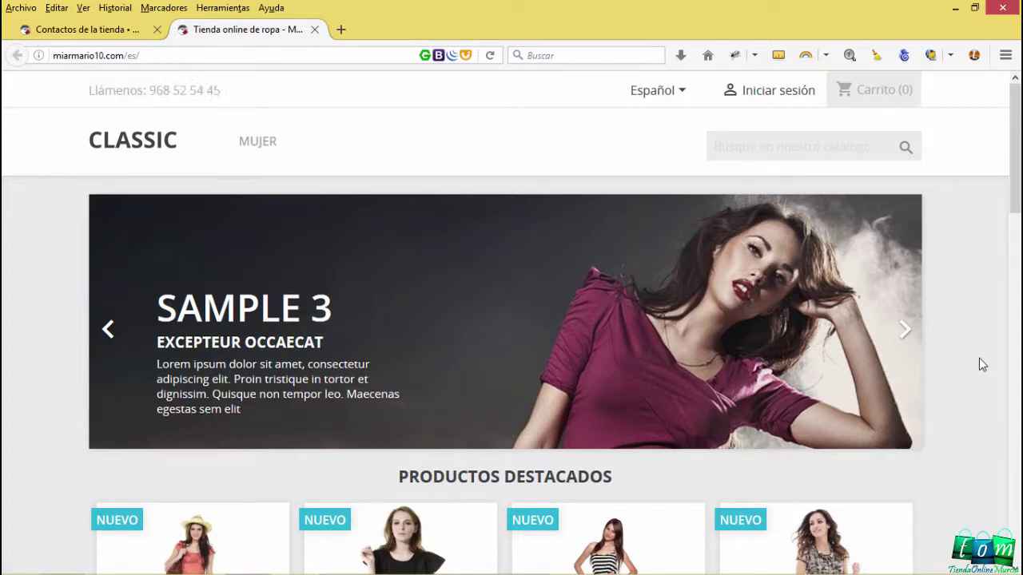